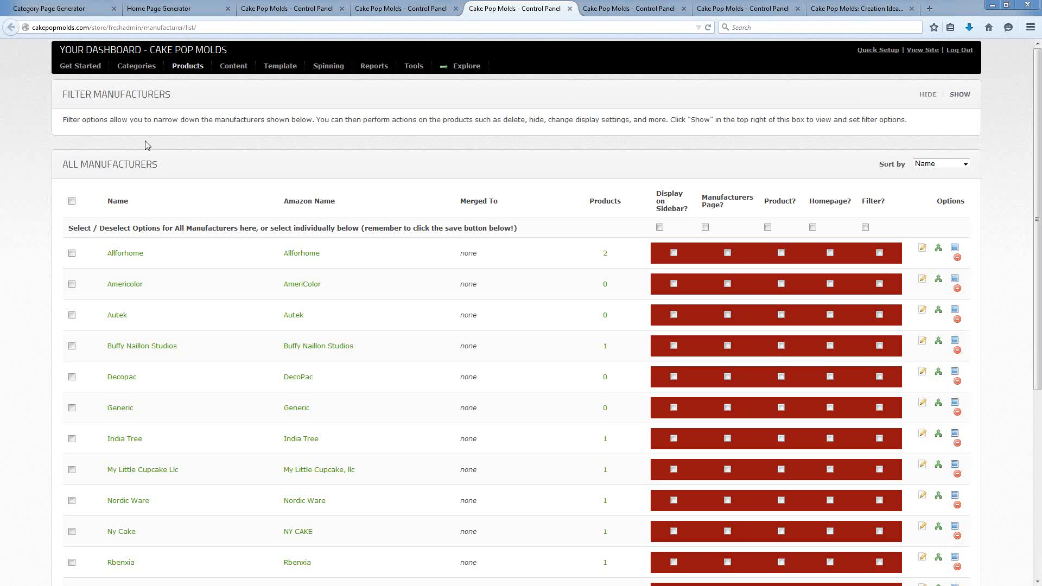
# Open the list of all manufacturers from the store's product management options.
pyautogui.moveTo(188, 69)
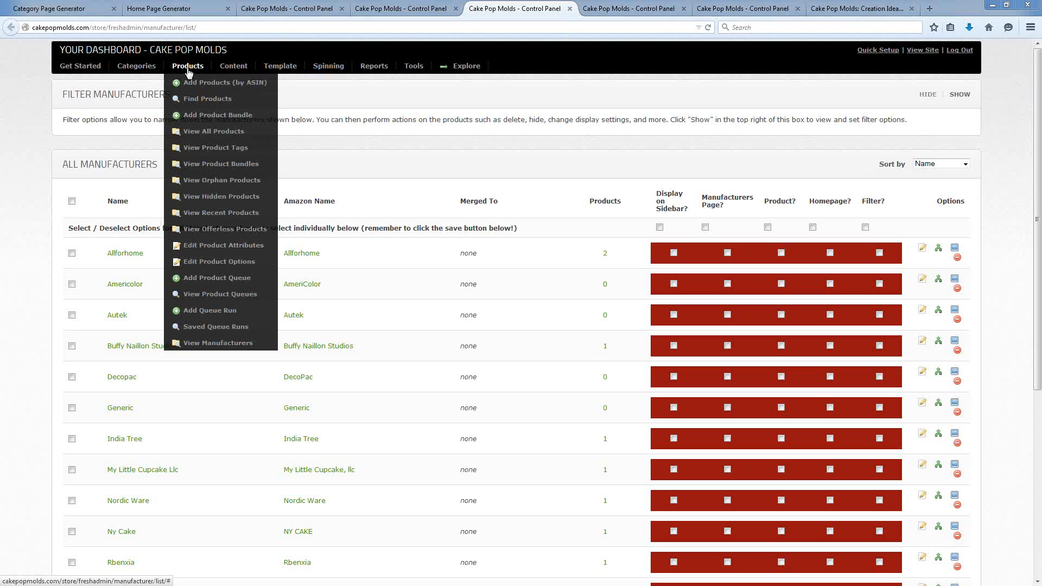
pyautogui.click(212, 344)
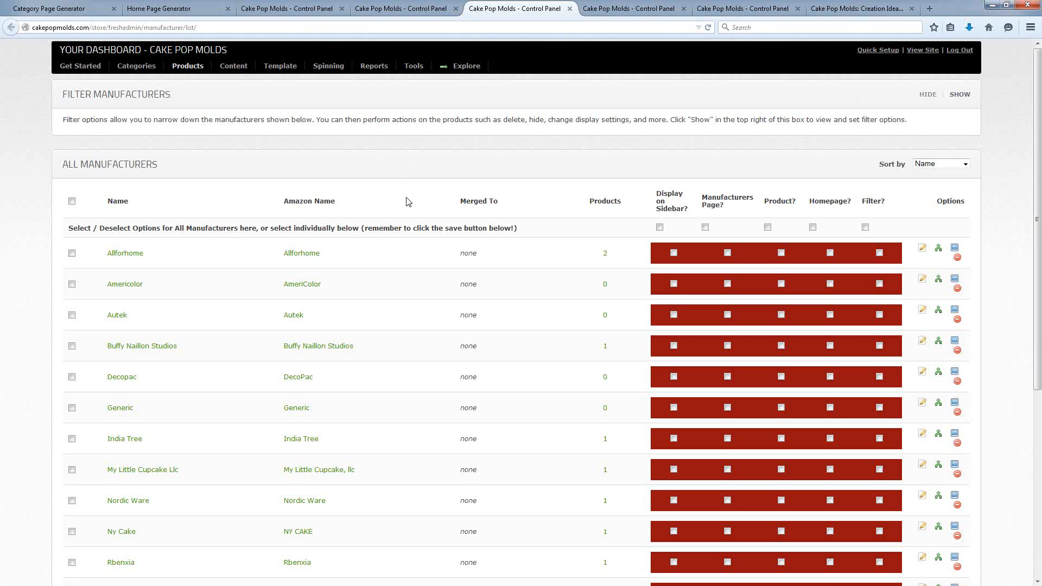
pyautogui.scroll(-2, 408, 203)
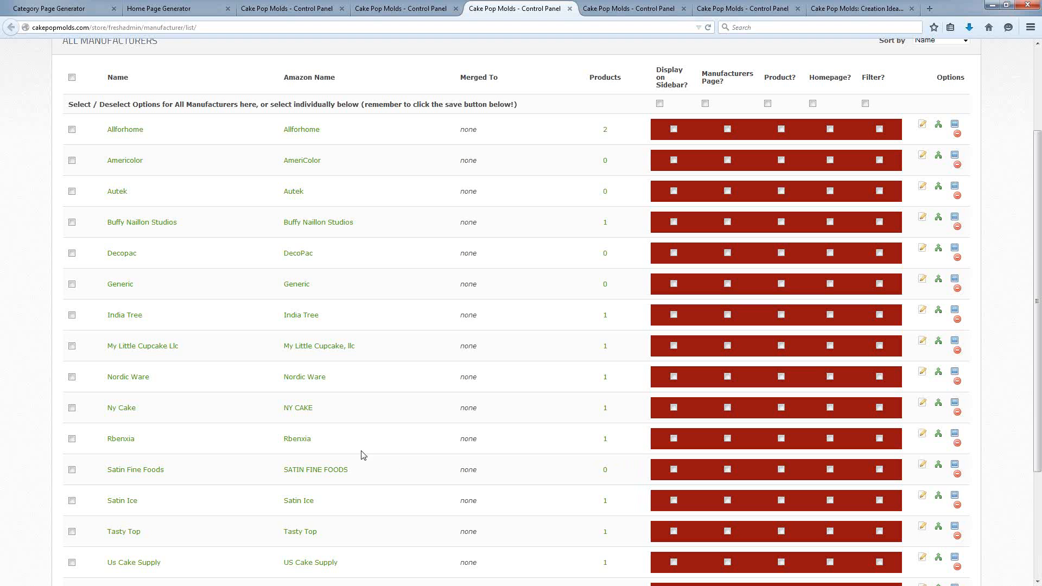
# Open the Allforhome manufacturer's edit page in a new tab and review its content and SEO & Meta fields.
pyautogui.rightClick(125, 133)
pyautogui.click(160, 140)
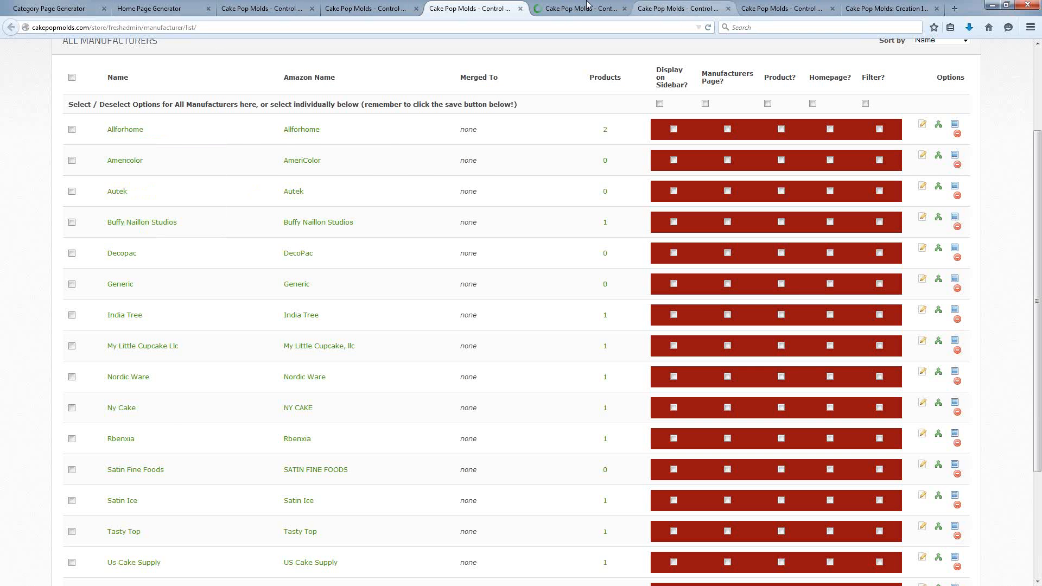
pyautogui.click(565, 10)
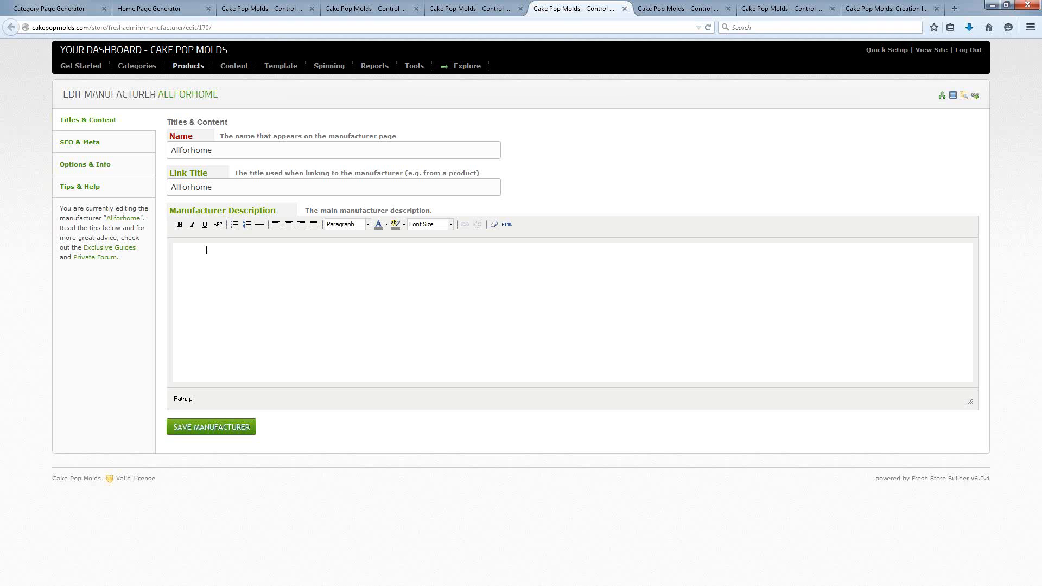
pyautogui.click(82, 144)
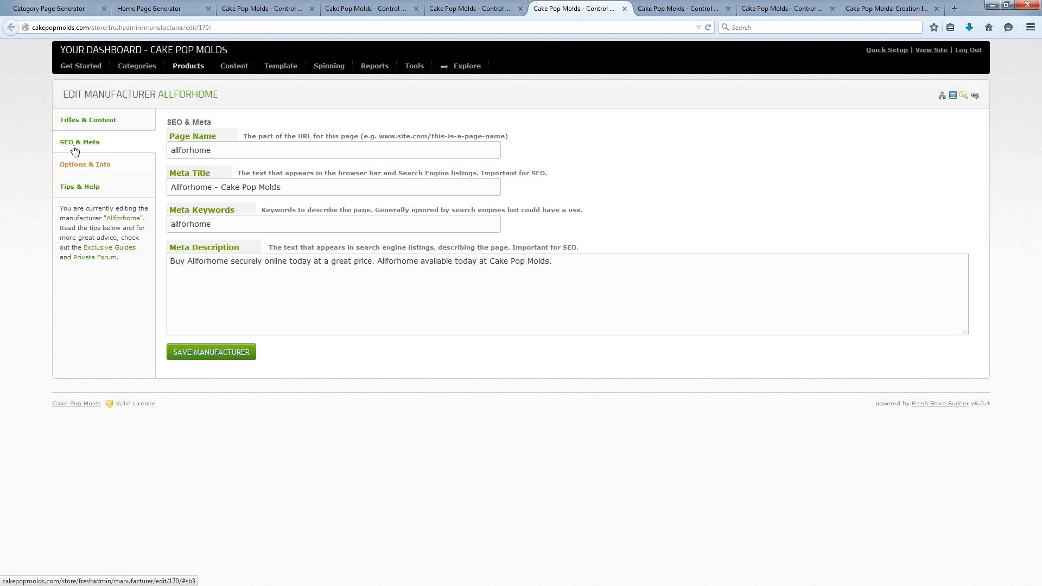
pyautogui.click(76, 123)
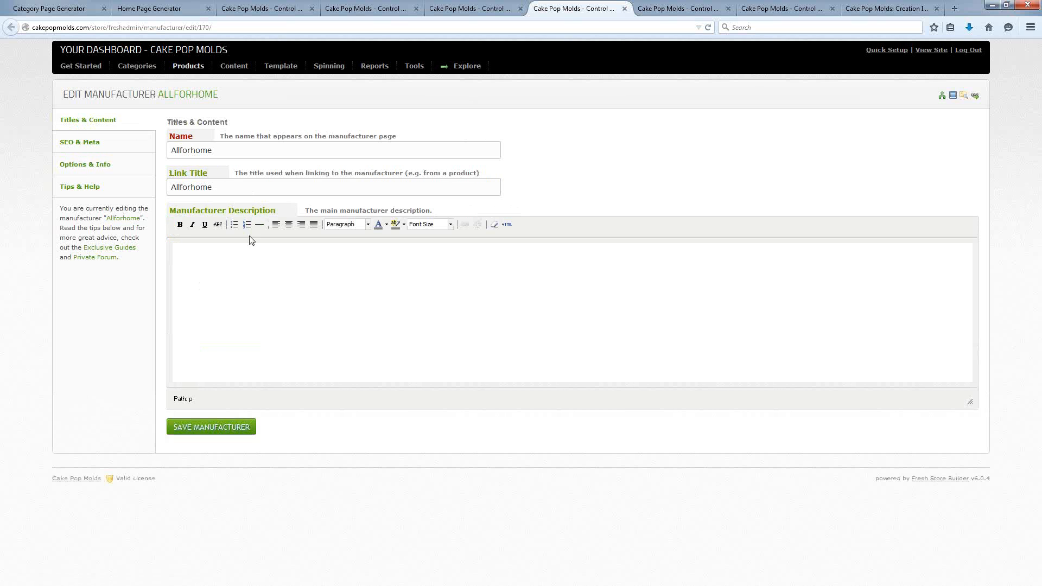
# Check the Allforhome manufacturer's page on the live store in a new tab, comparing it with the edit page.
pyautogui.rightClick(975, 97)
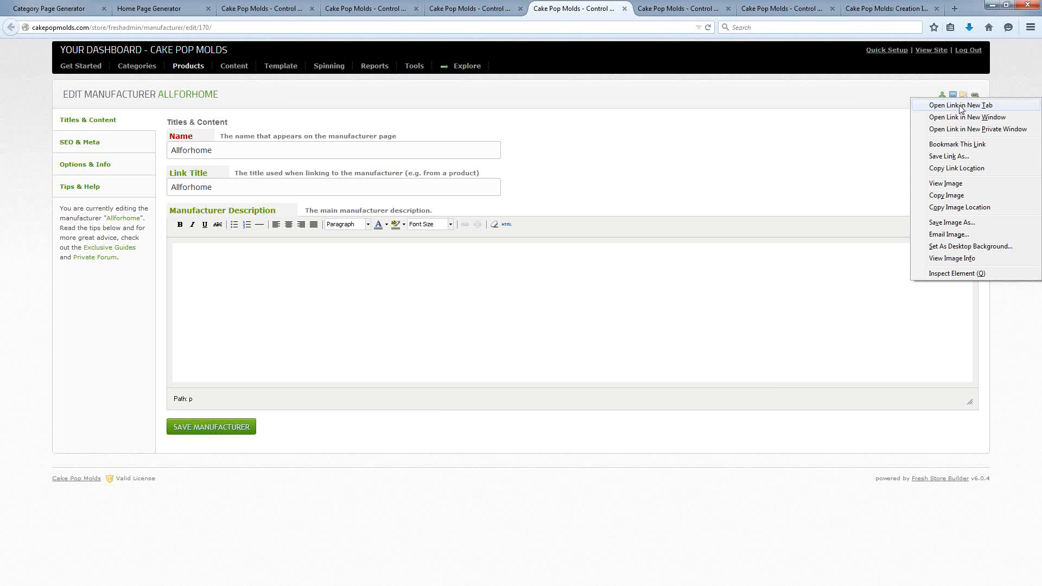
pyautogui.click(955, 106)
pyautogui.click(612, 10)
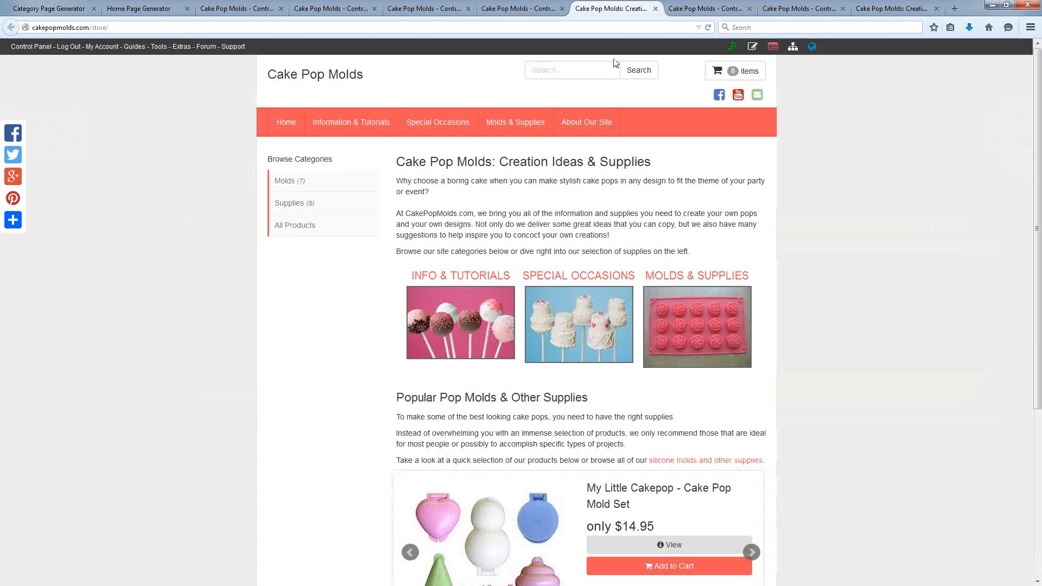
pyautogui.click(536, 12)
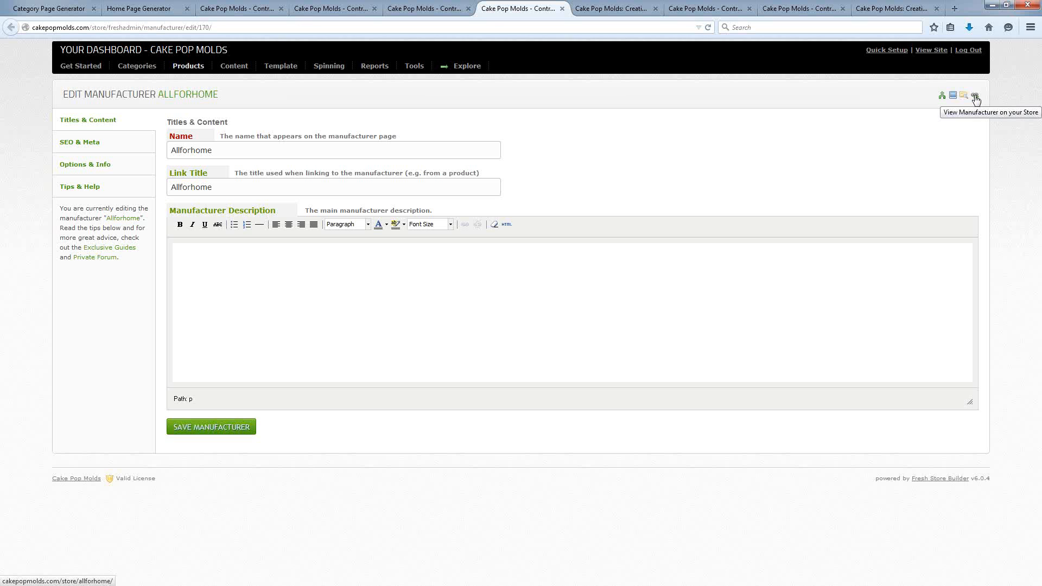
pyautogui.click(608, 9)
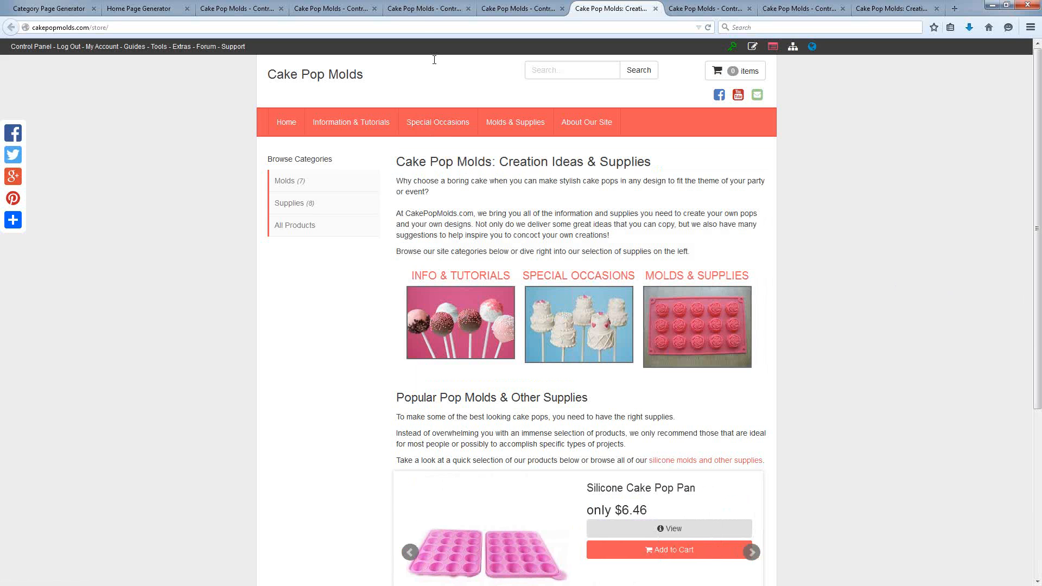
# Return to the manufacturers list and examine its display settings columns and the available bulk display and hide actions.
pyautogui.click(434, 10)
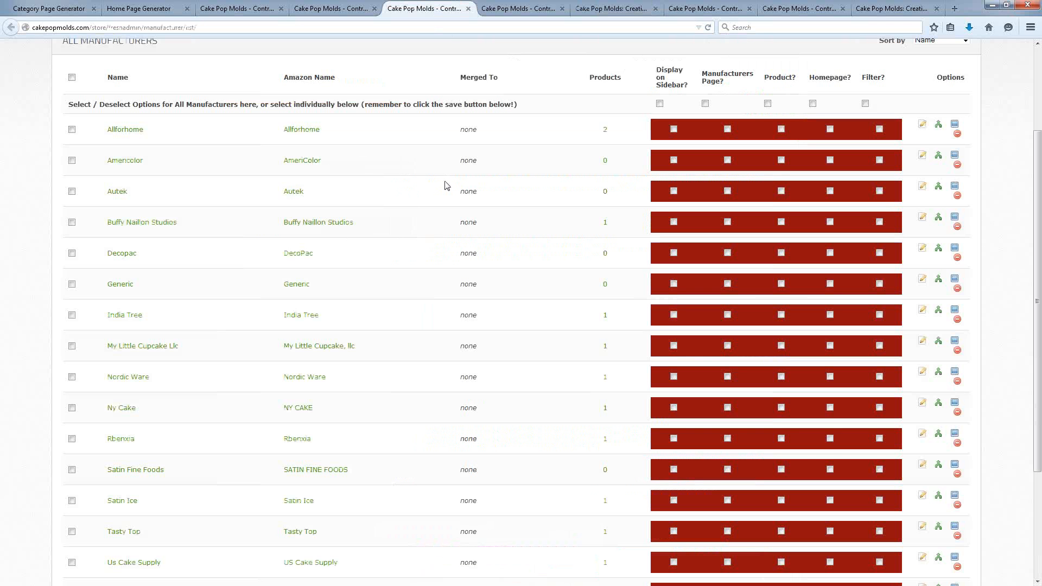
pyautogui.scroll(3, 35, 384)
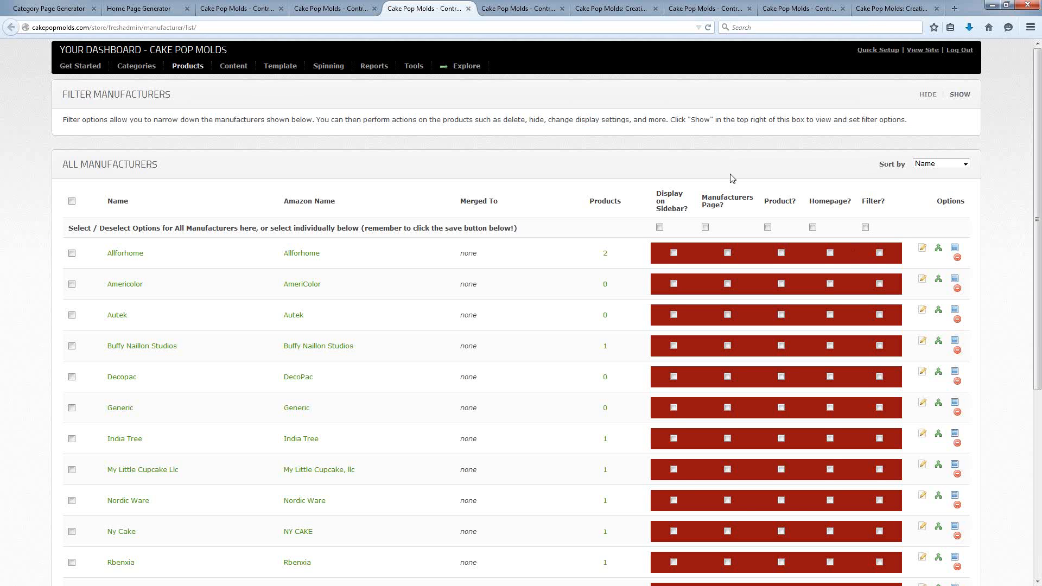
pyautogui.scroll(-3, 749, 183)
pyautogui.scroll(2, 746, 181)
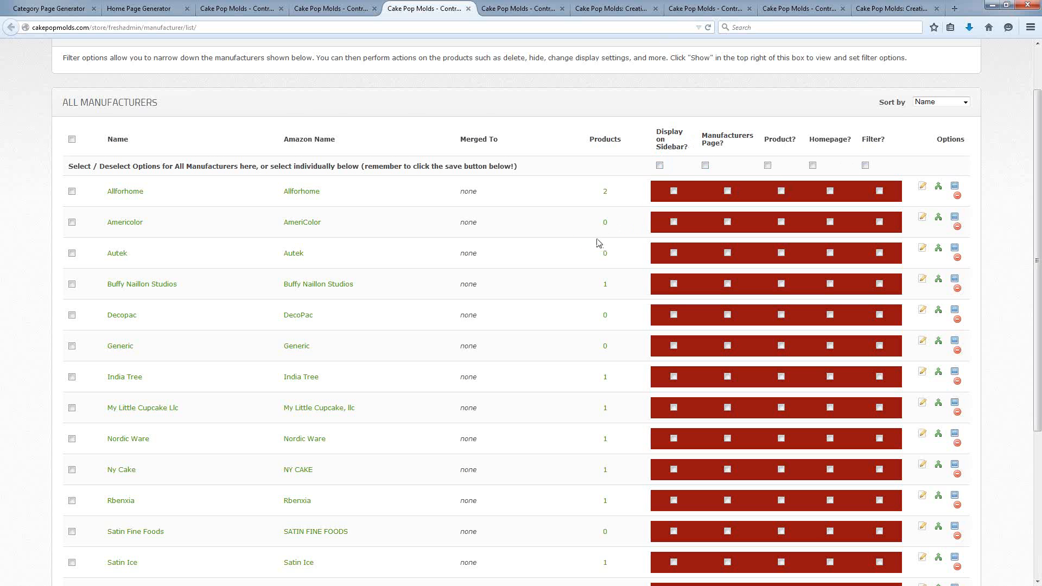
pyautogui.scroll(-2, 554, 248)
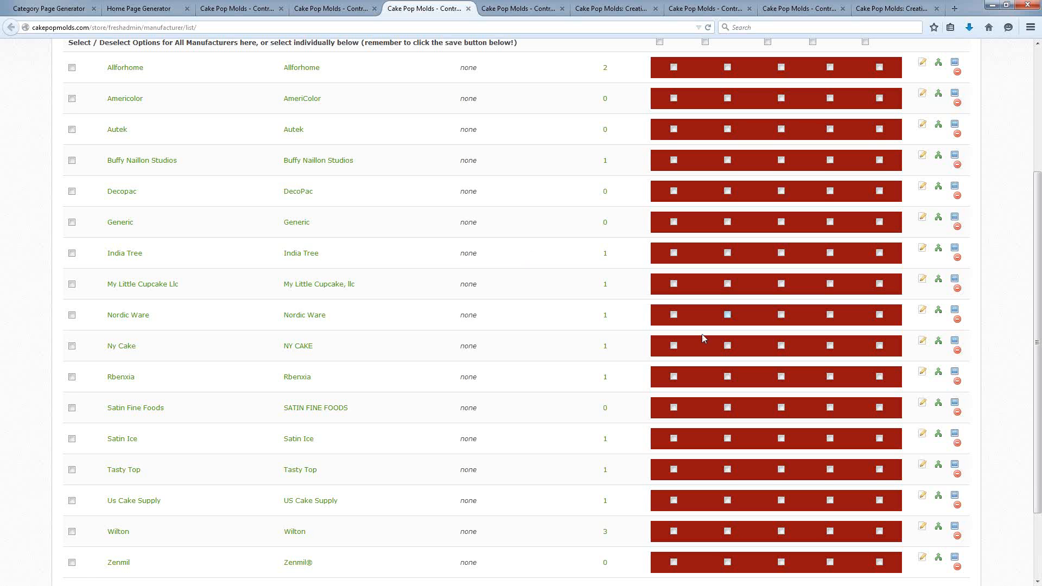
pyautogui.scroll(-3, 702, 337)
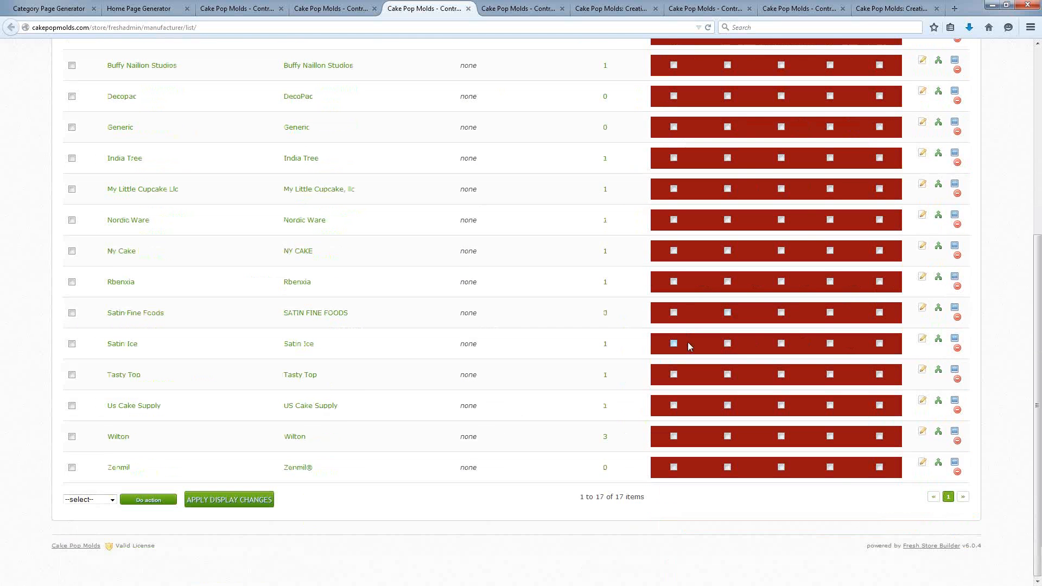
pyautogui.click(85, 500)
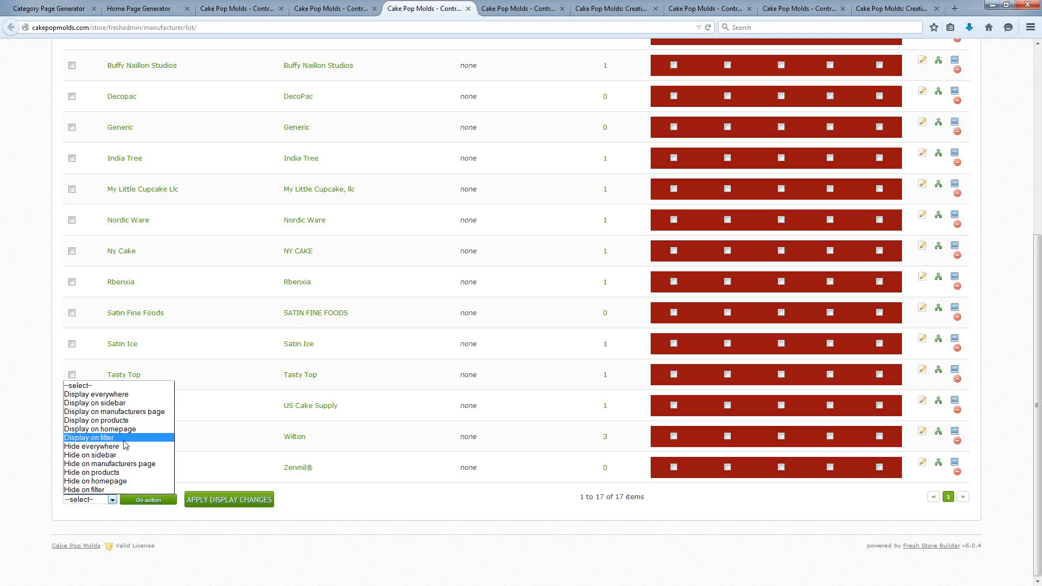
pyautogui.click(512, 551)
pyautogui.scroll(5, 561, 502)
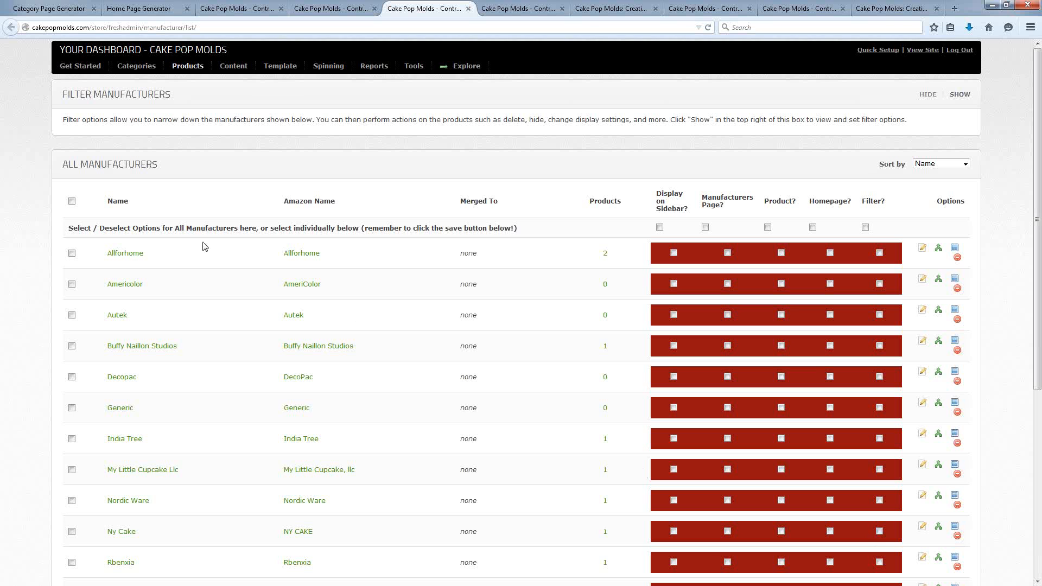
# Apply the "Display everywhere" bulk action to the Allforhome manufacturer and confirm it.
pyautogui.click(72, 255)
pyautogui.scroll(-5, 81, 405)
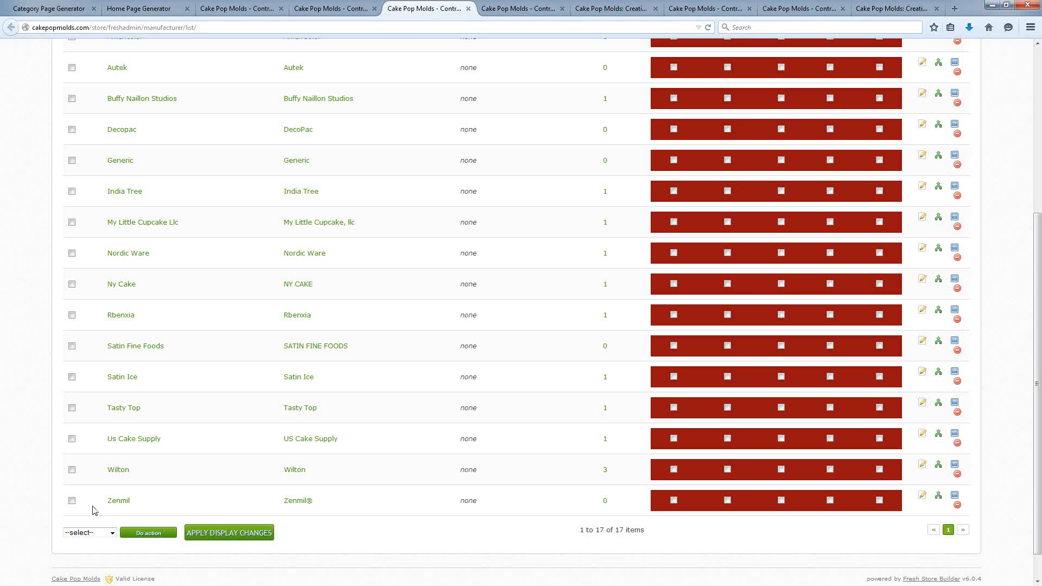
pyautogui.click(88, 533)
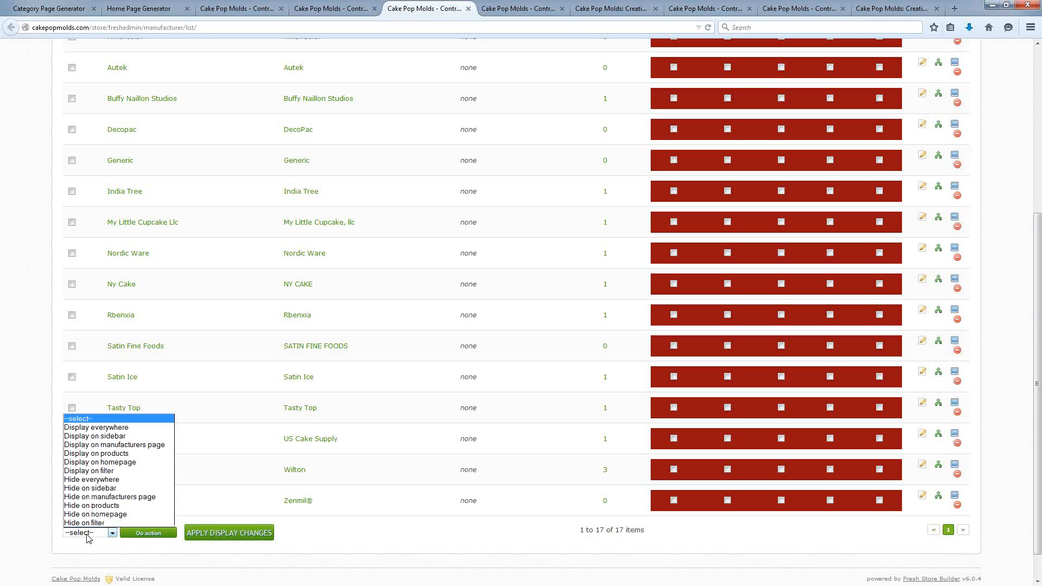
pyautogui.click(93, 428)
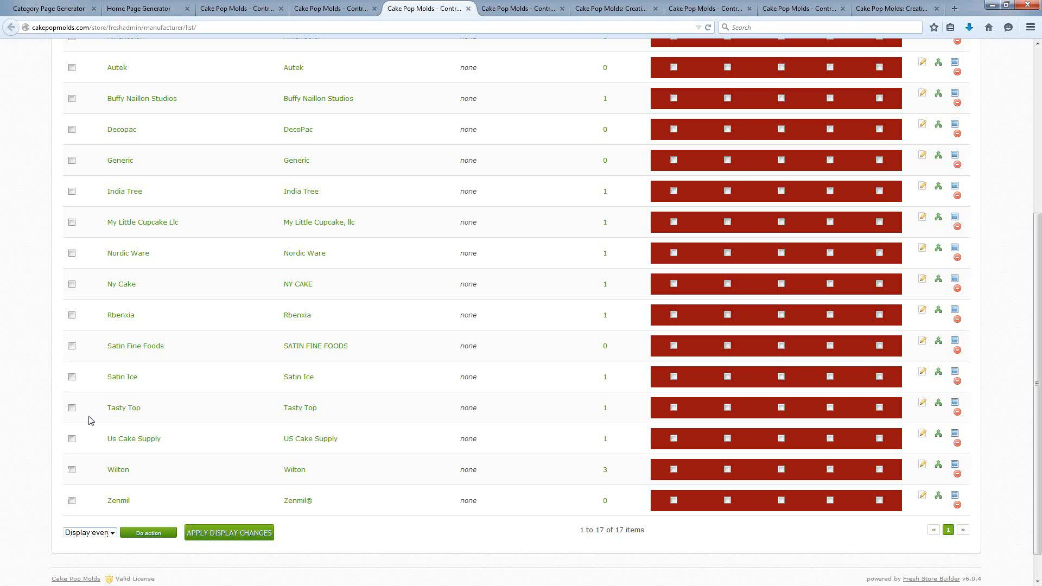
pyautogui.click(146, 534)
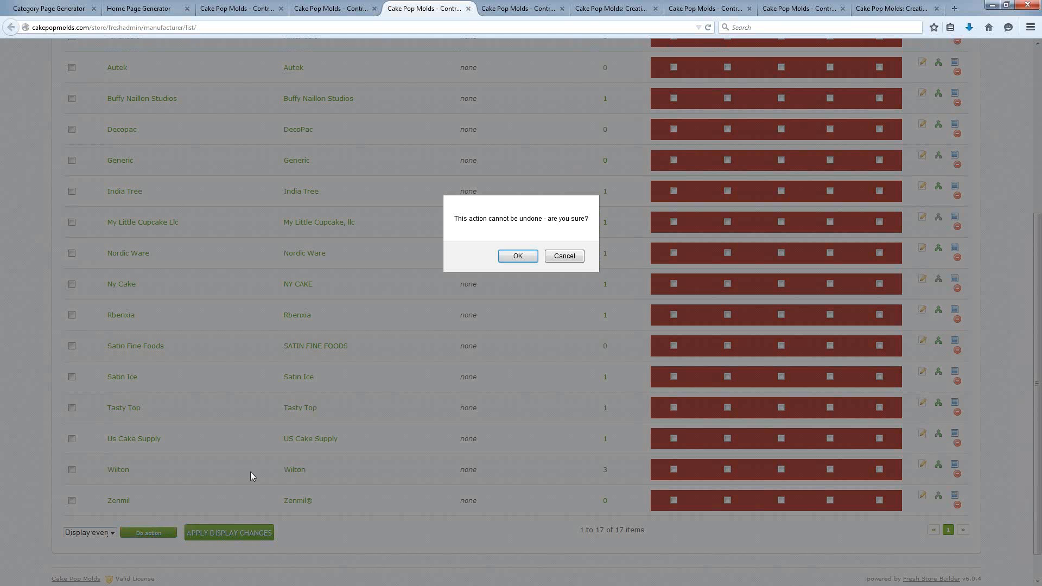
pyautogui.click(517, 257)
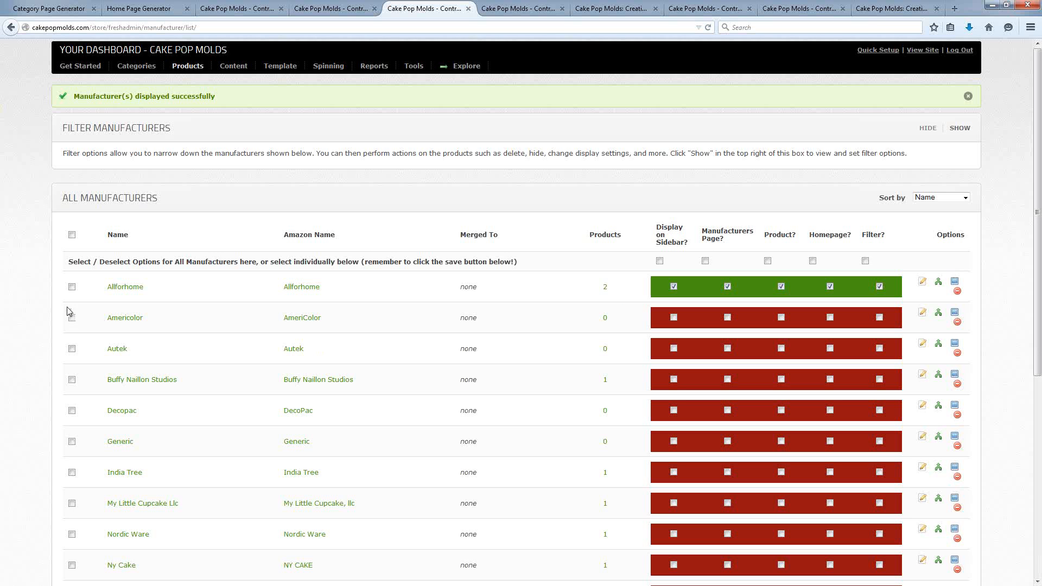
pyautogui.click(73, 287)
pyautogui.scroll(-5, 168, 342)
pyautogui.click(81, 535)
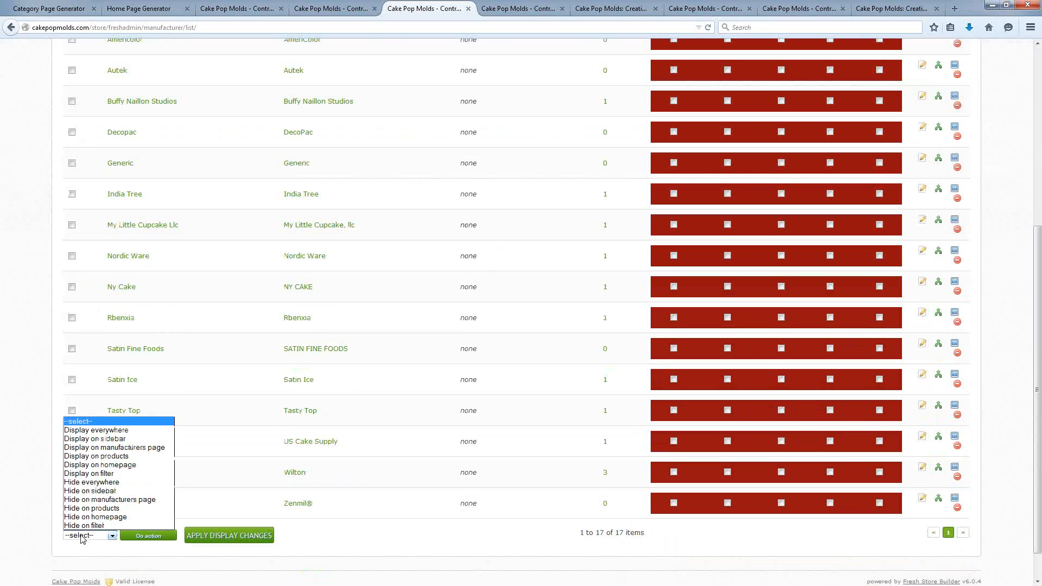
pyautogui.click(87, 482)
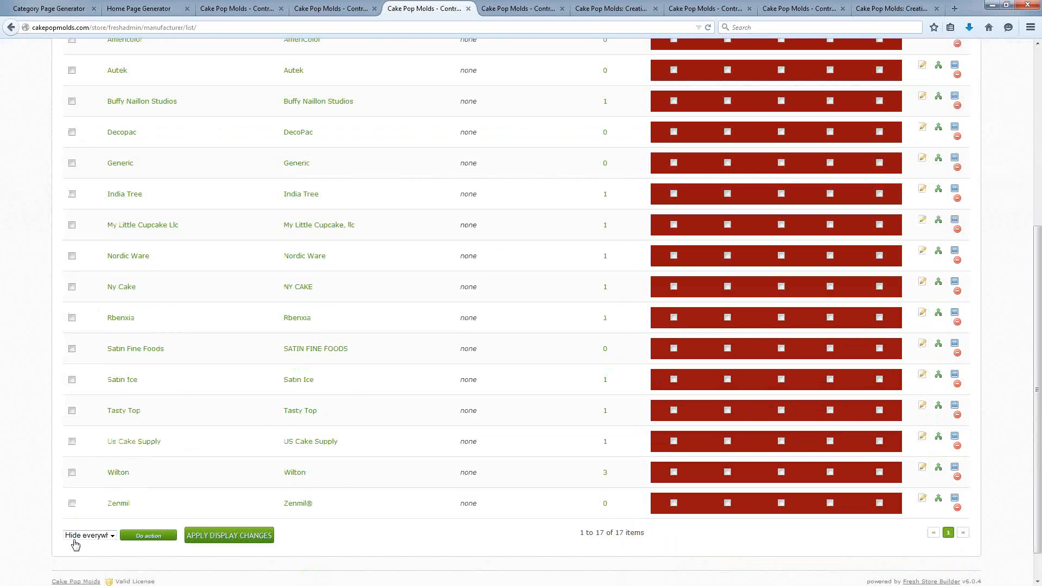
pyautogui.click(151, 536)
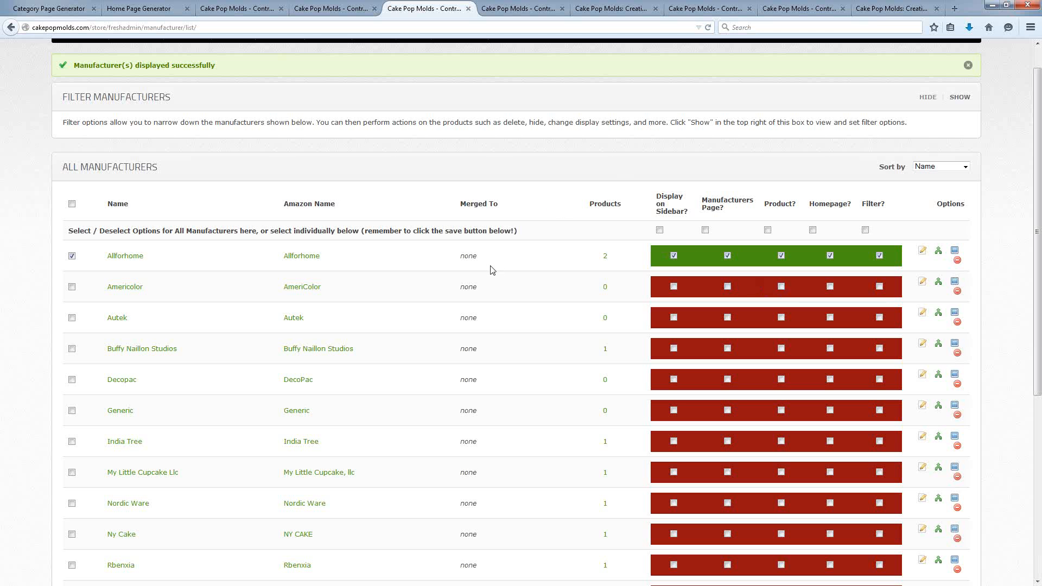
# Open Allforhome for editing in a new tab, set its manufacturer description to "Description" and save the manufacturer.
pyautogui.rightClick(119, 257)
pyautogui.click(155, 266)
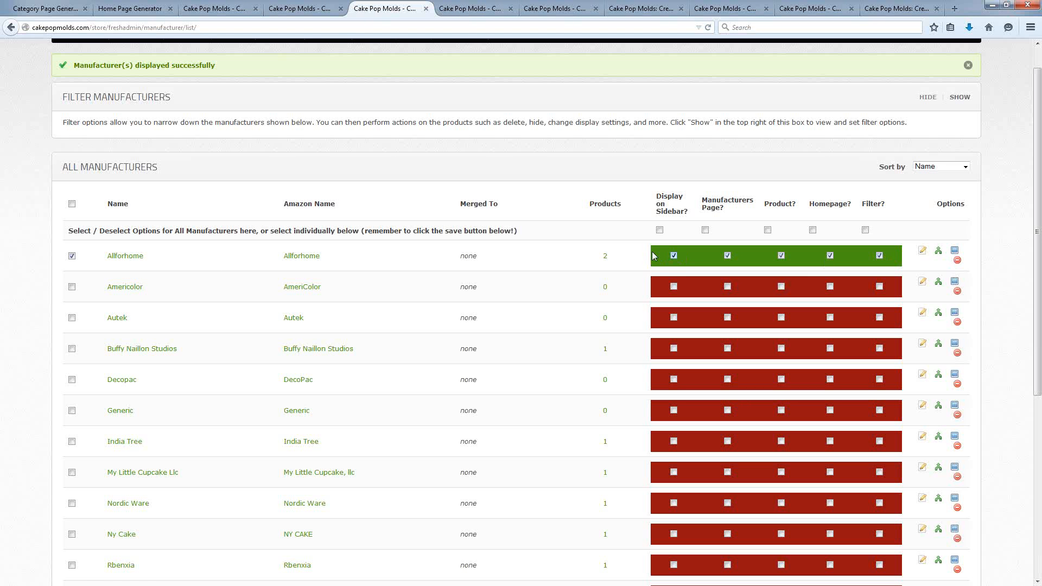
pyautogui.click(921, 251)
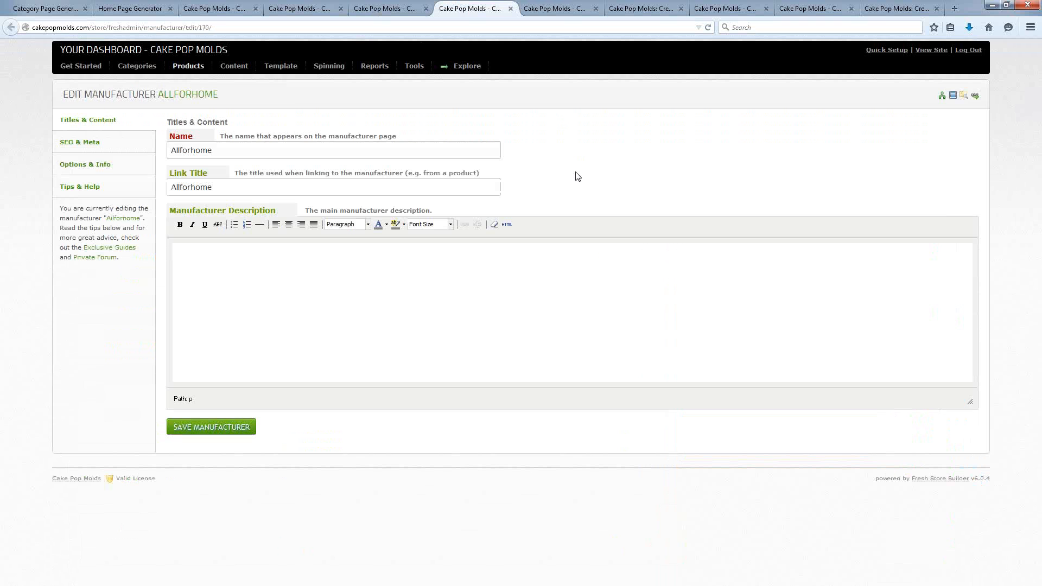
pyautogui.click(253, 291)
pyautogui.write('Description')
pyautogui.click(203, 428)
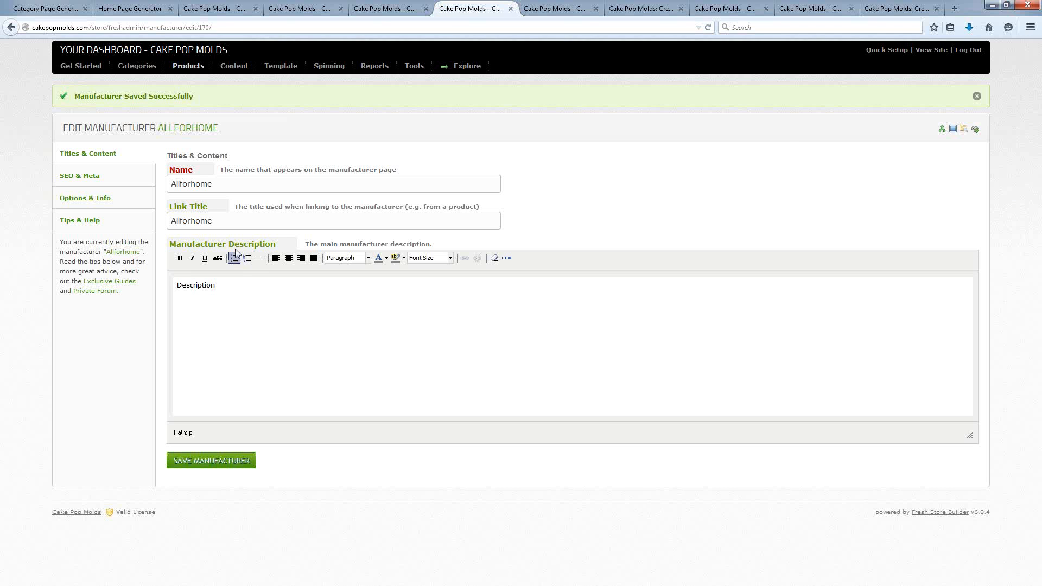
# View the Allforhome manufacturer page on the store in a new tab, checking its description, image and product listings.
pyautogui.rightClick(975, 131)
pyautogui.click(975, 134)
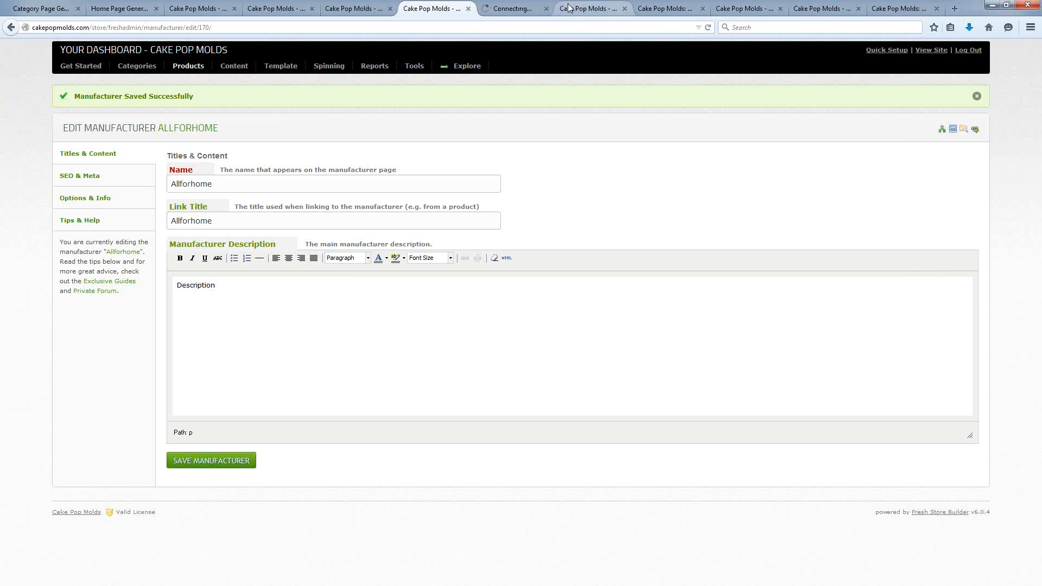
pyautogui.click(512, 10)
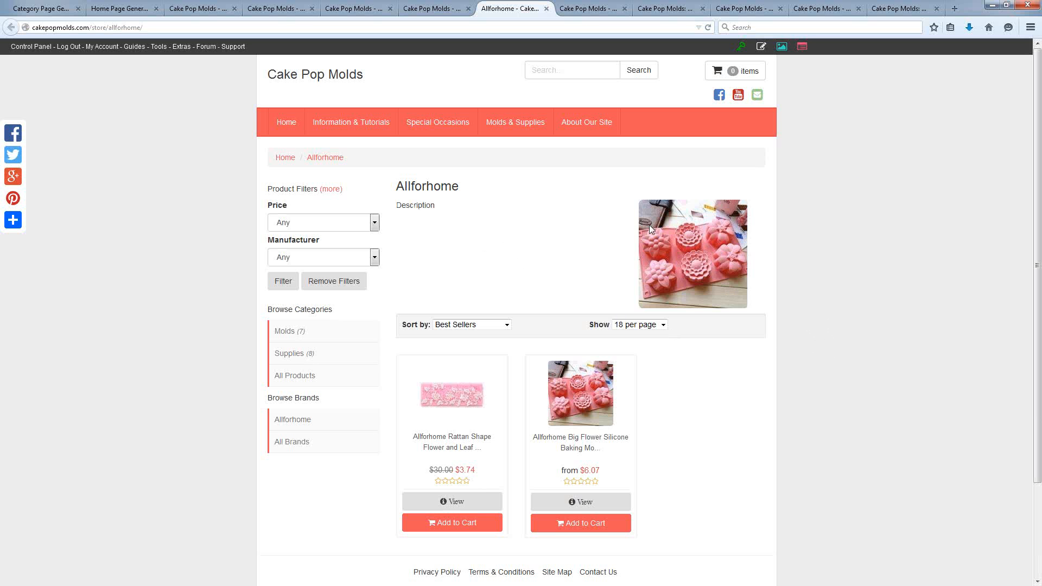
pyautogui.scroll(-3, 800, 411)
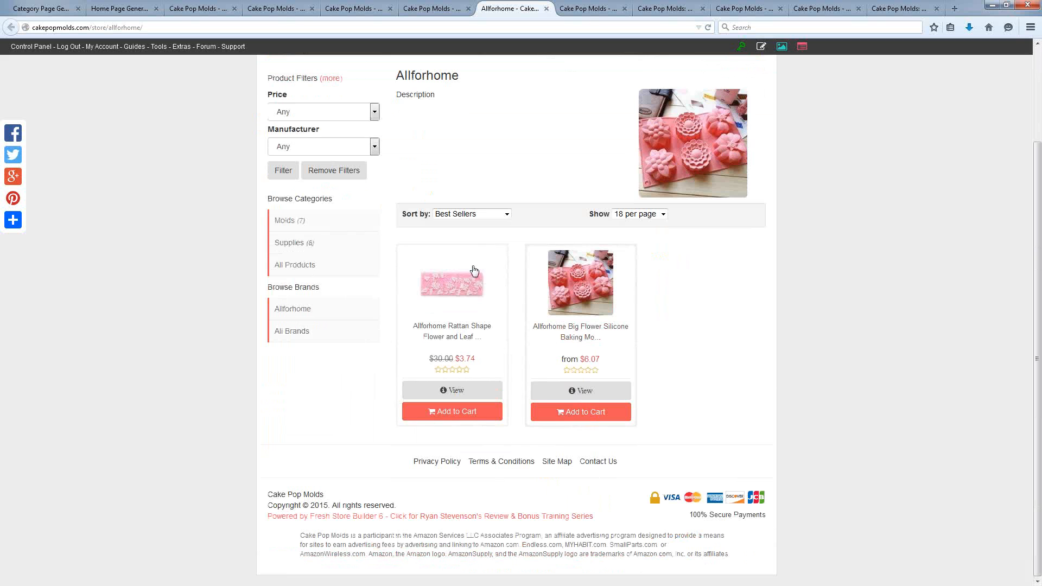
pyautogui.scroll(3, 700, 365)
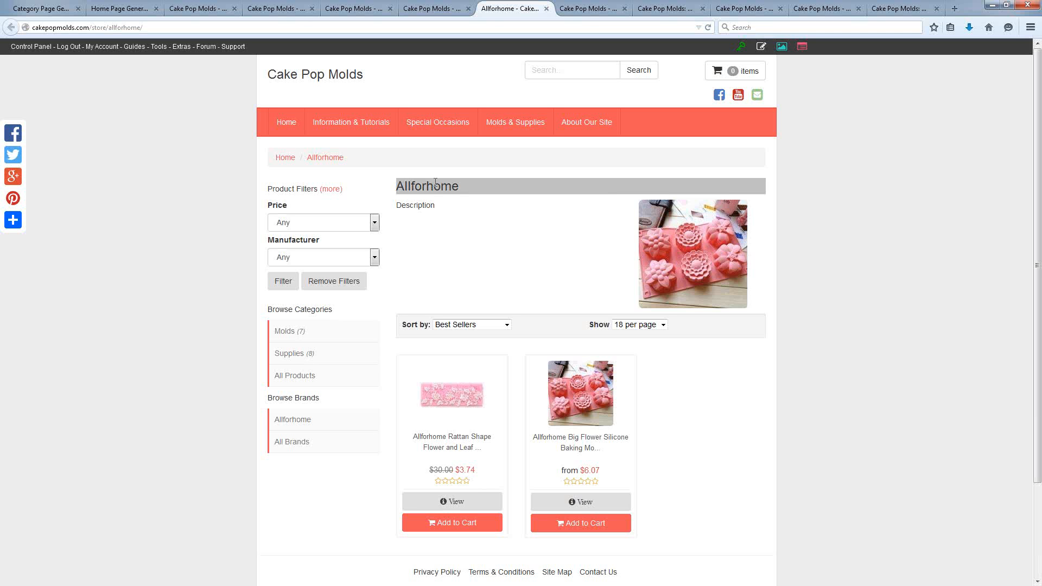
# Change the manufacturer page heading on the store to "Allforhome Cake Pop Molds" by editing it in place.
pyautogui.click(470, 187)
pyautogui.click(471, 187)
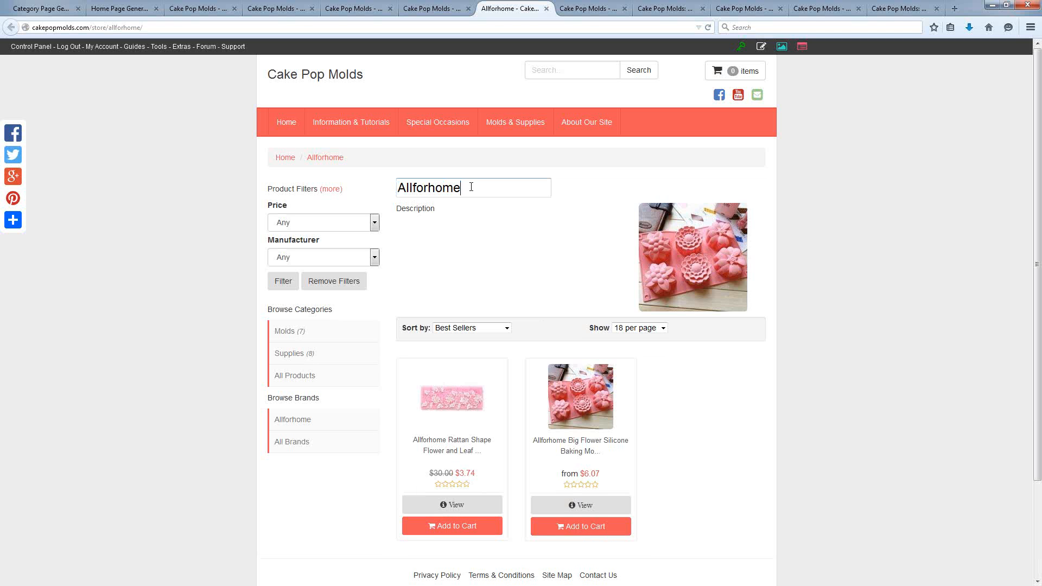
pyautogui.write('Cake')
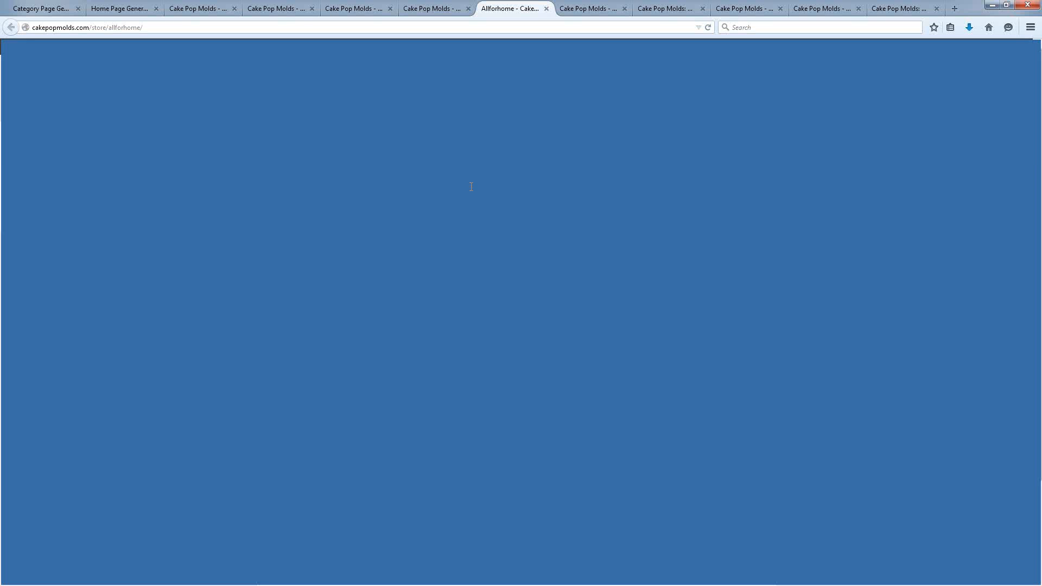
pyautogui.write('Pops')
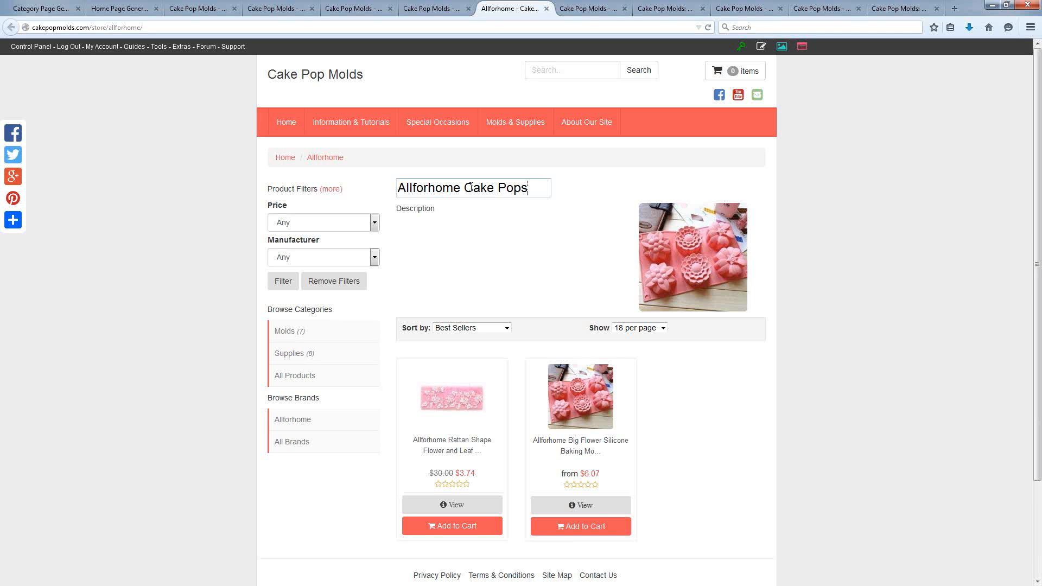
pyautogui.press('BackSpace')
pyautogui.write('Molds')
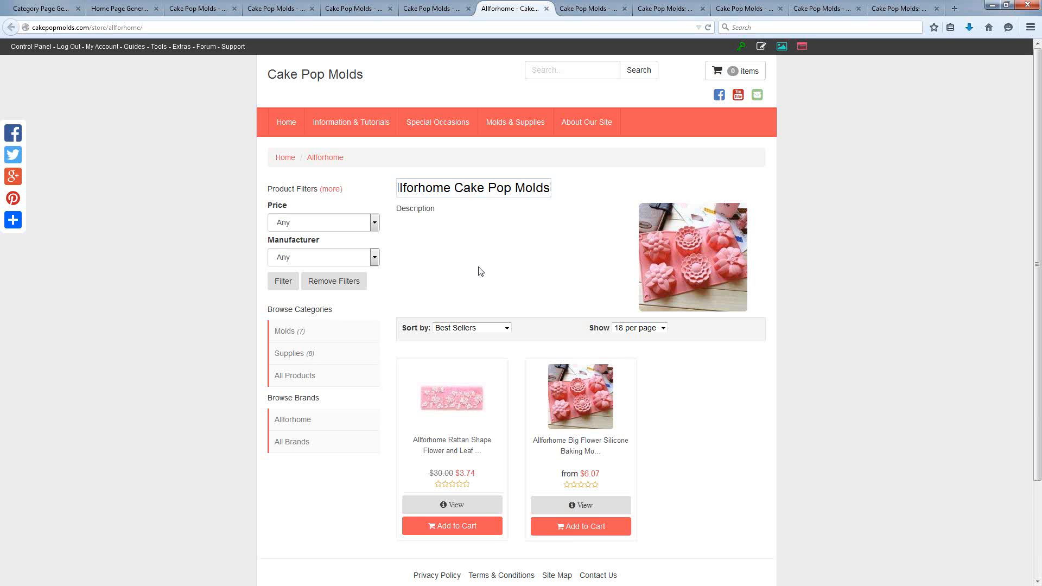
pyautogui.click(460, 266)
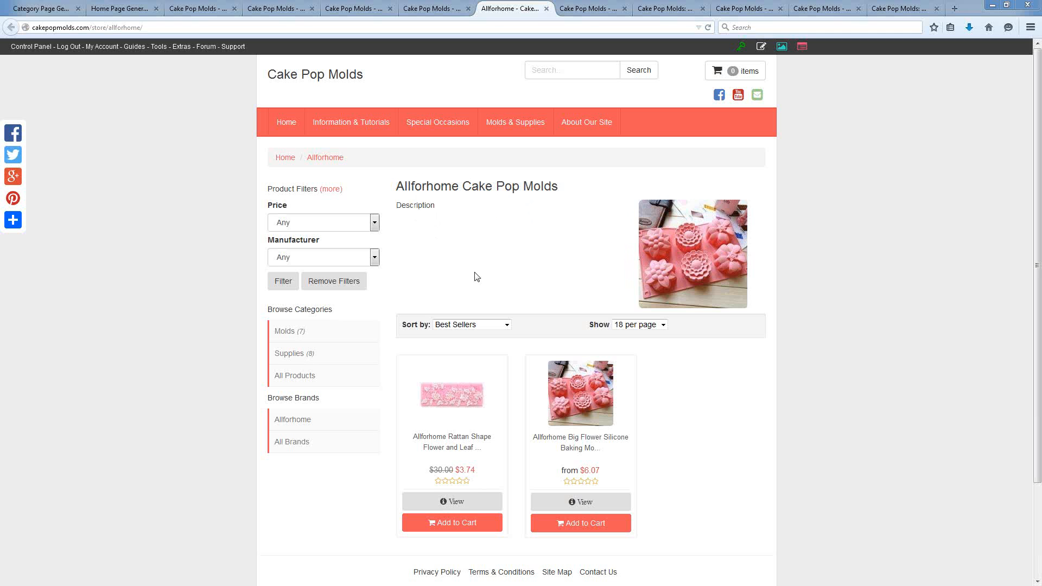
# Return to the manufacturers list, open the image management page for Allforhome and examine the options on its current image.
pyautogui.click(427, 15)
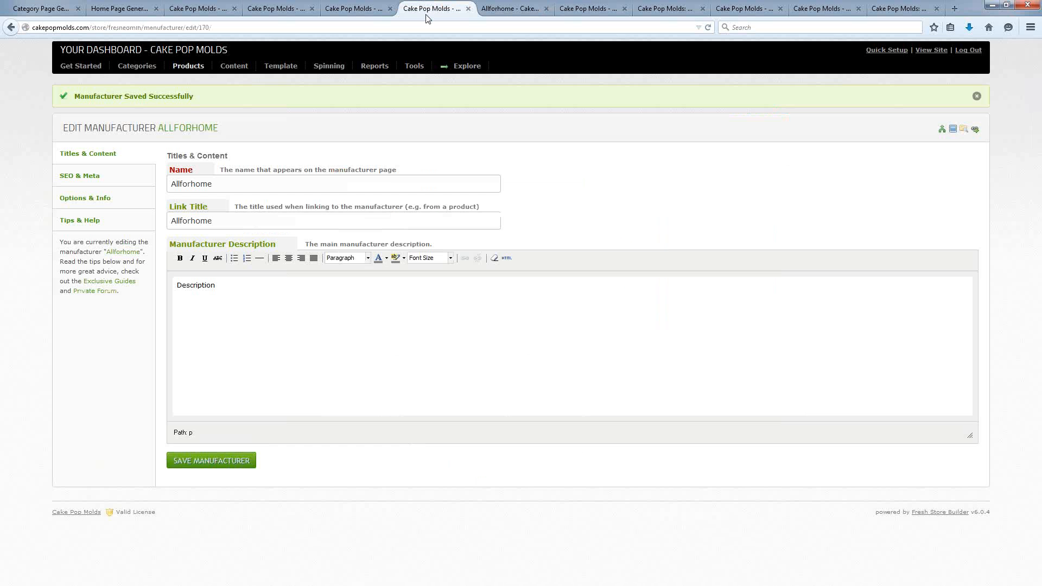
pyautogui.click(77, 176)
pyautogui.click(362, 9)
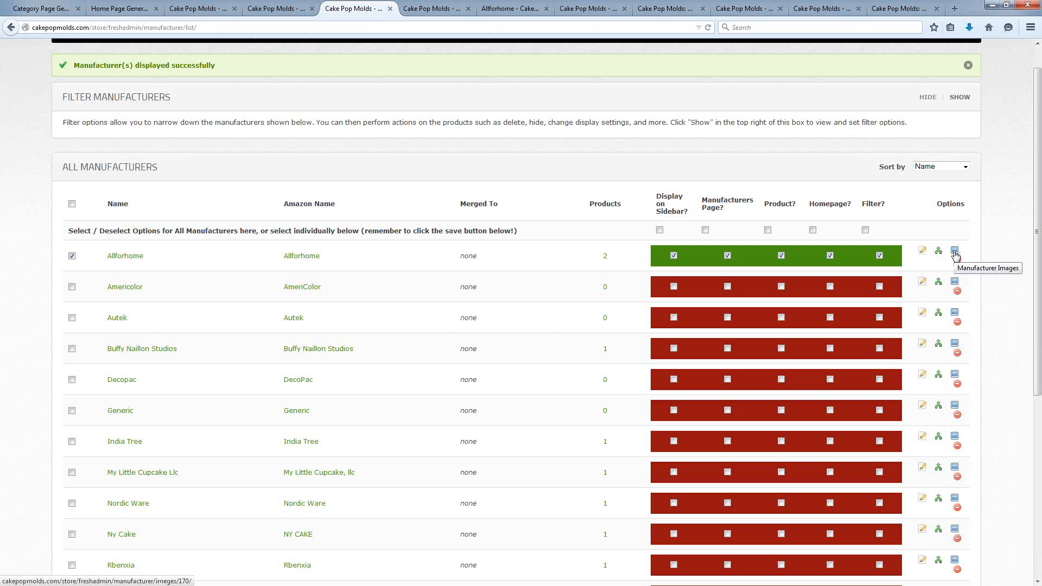
pyautogui.click(955, 253)
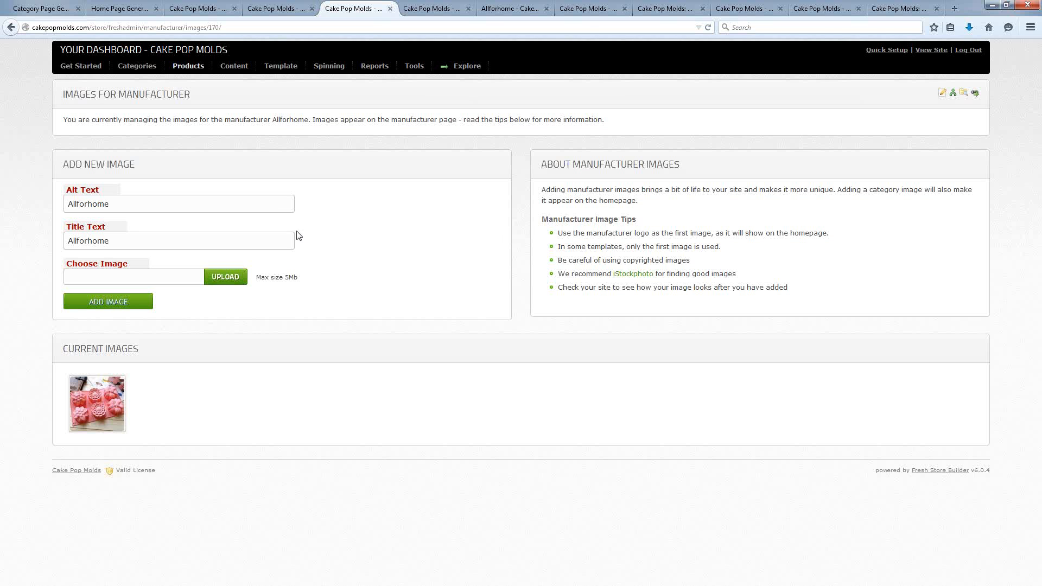
pyautogui.moveTo(68, 419)
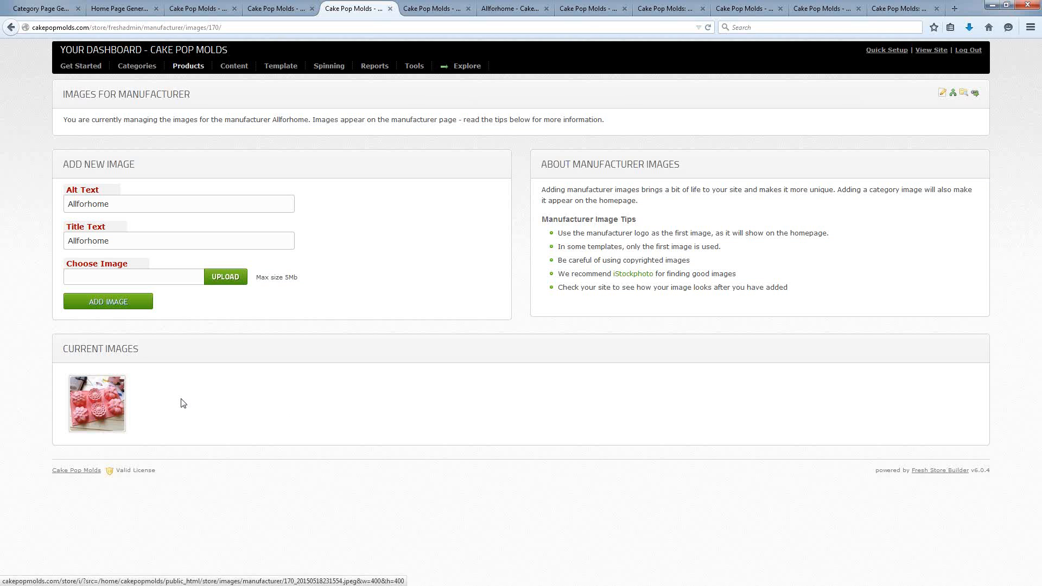
pyautogui.moveTo(98, 399)
# Compare the Allforhome store page with its image management page, examining the current image's options, the upload field and the alt text.
pyautogui.click(434, 8)
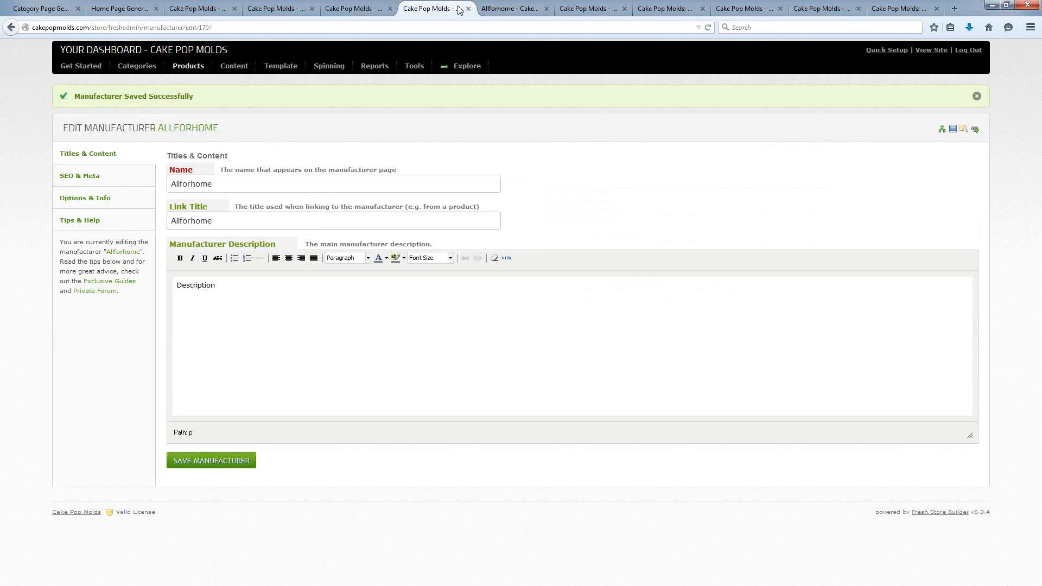
pyautogui.click(510, 12)
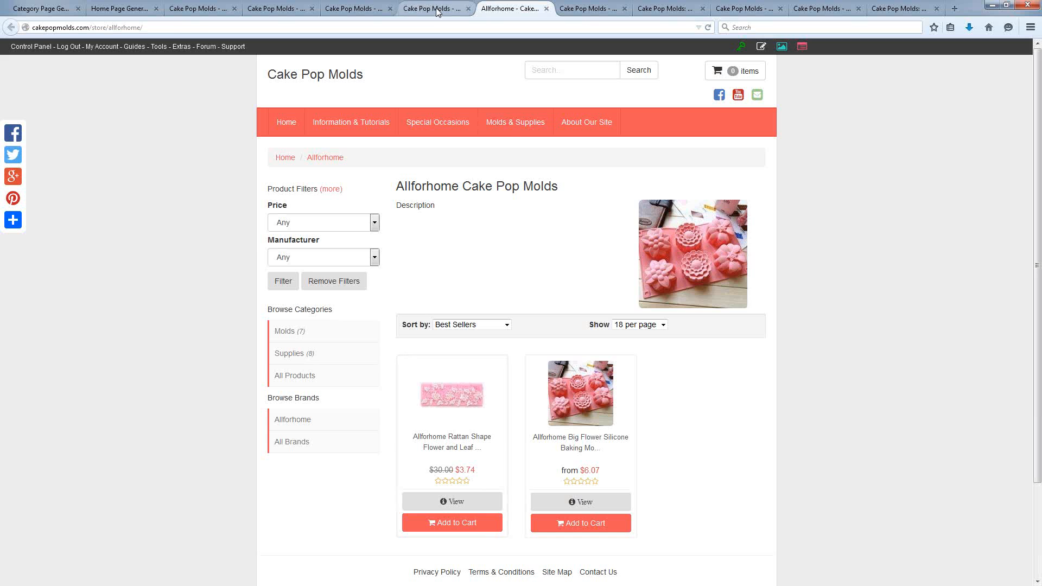
pyautogui.click(436, 12)
pyautogui.click(356, 9)
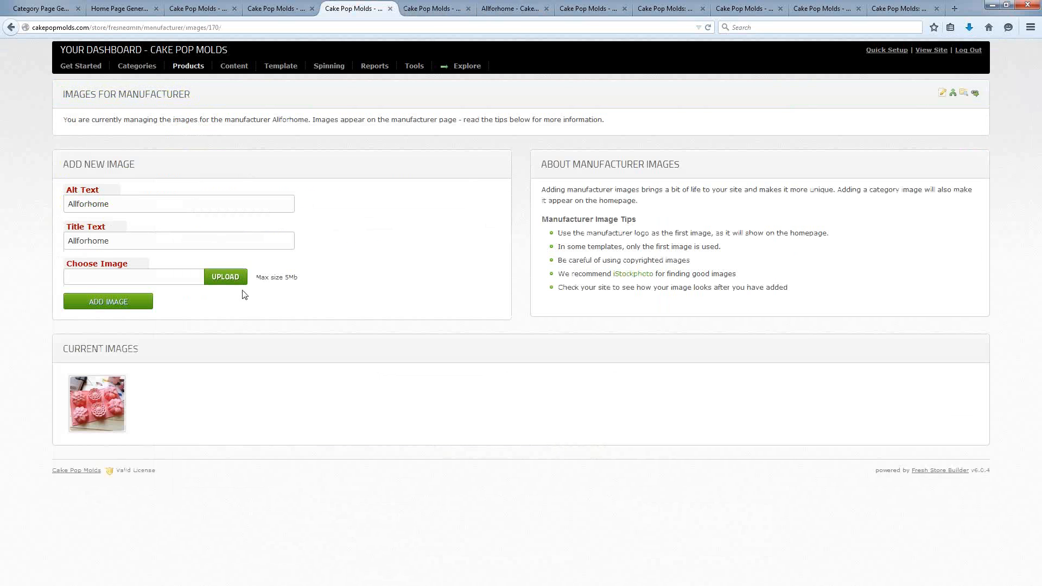
pyautogui.moveTo(103, 424)
pyautogui.moveTo(121, 401)
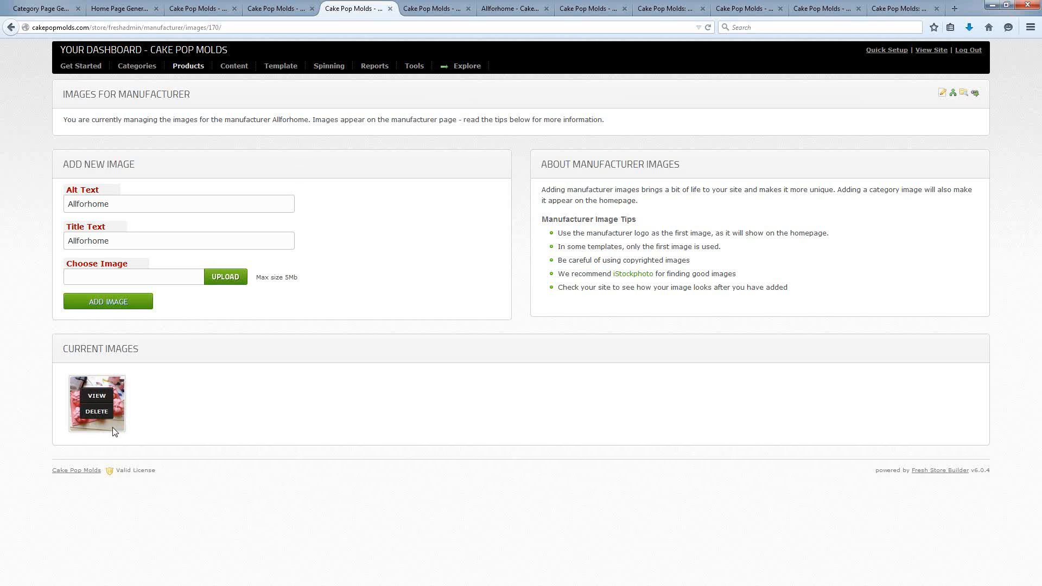
pyautogui.click(72, 403)
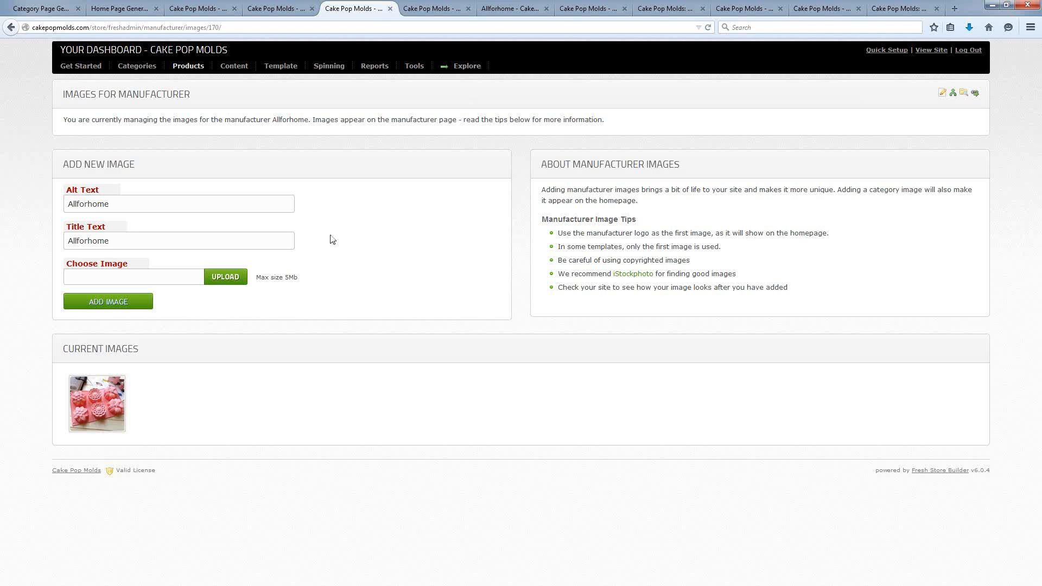
pyautogui.click(199, 268)
pyautogui.moveTo(113, 401)
pyautogui.moveTo(118, 207); pyautogui.dragTo(66, 205)
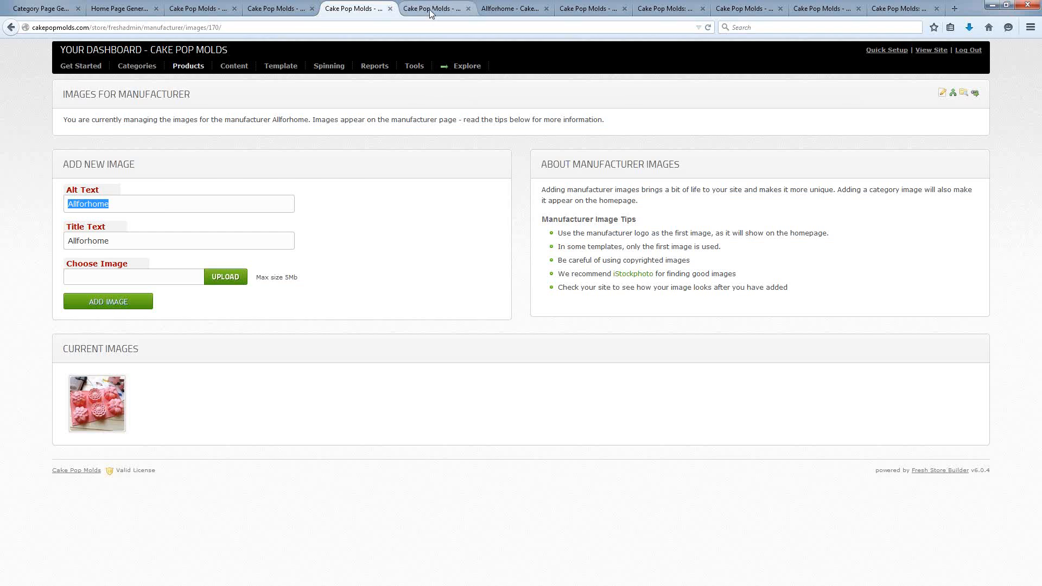
# Return to the Allforhome store page and examine its entry under Browse Brands and the choices in the Manufacturer product filter.
pyautogui.click(433, 9)
pyautogui.click(502, 9)
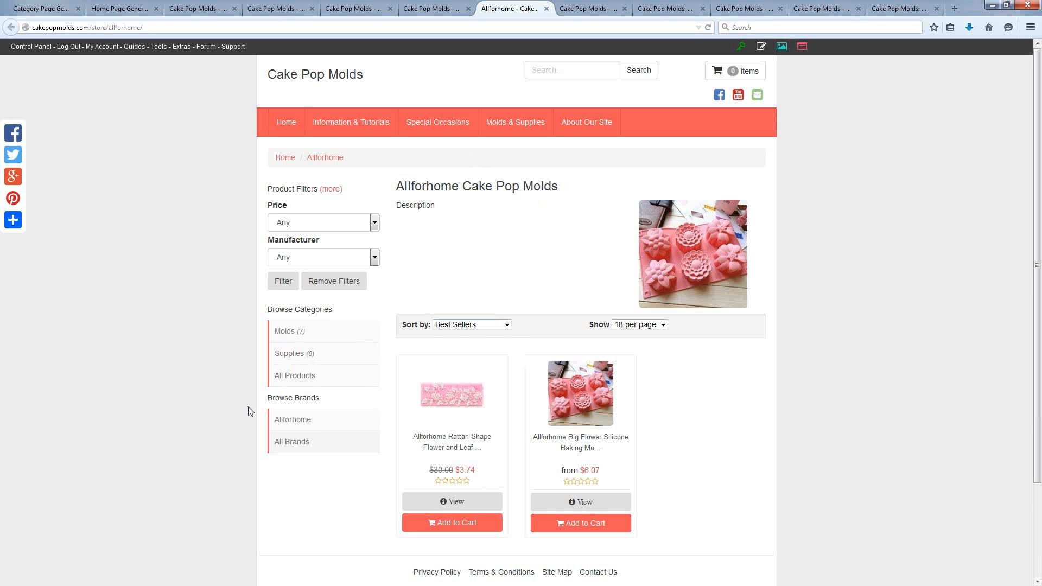
pyautogui.click(288, 422)
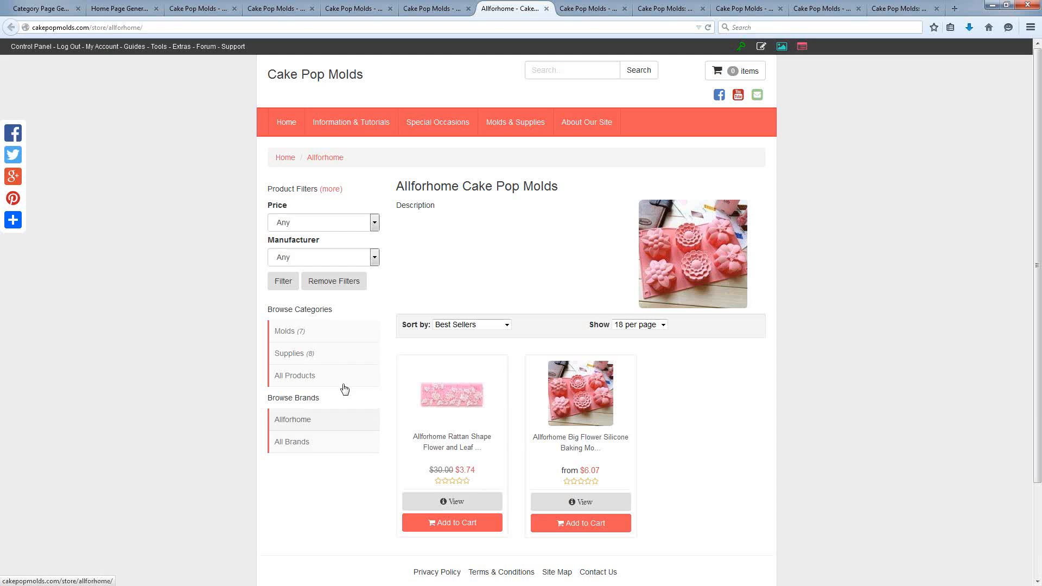
pyautogui.hotkey('alt', 'Tab')
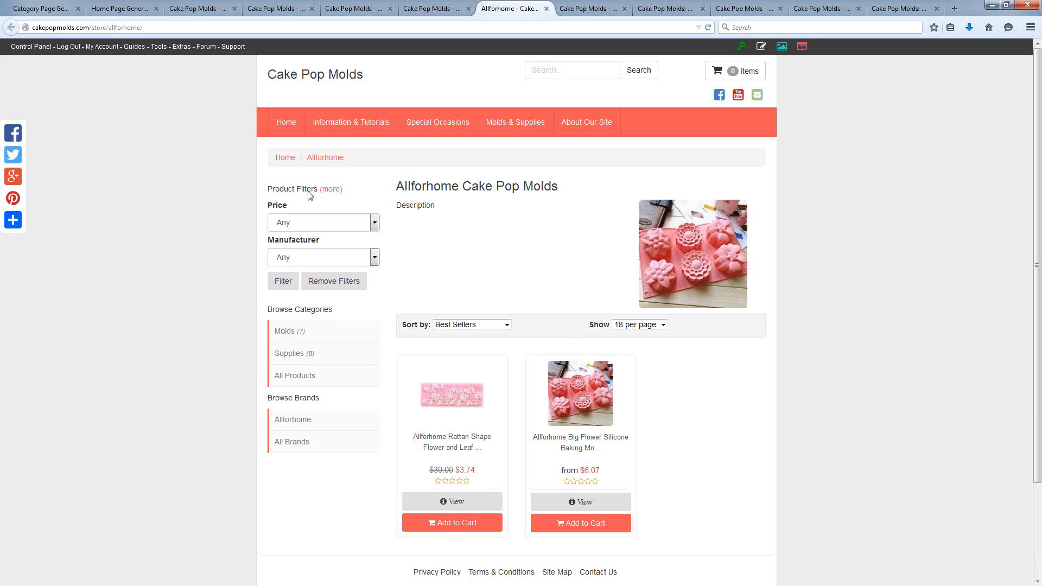
pyautogui.click(302, 255)
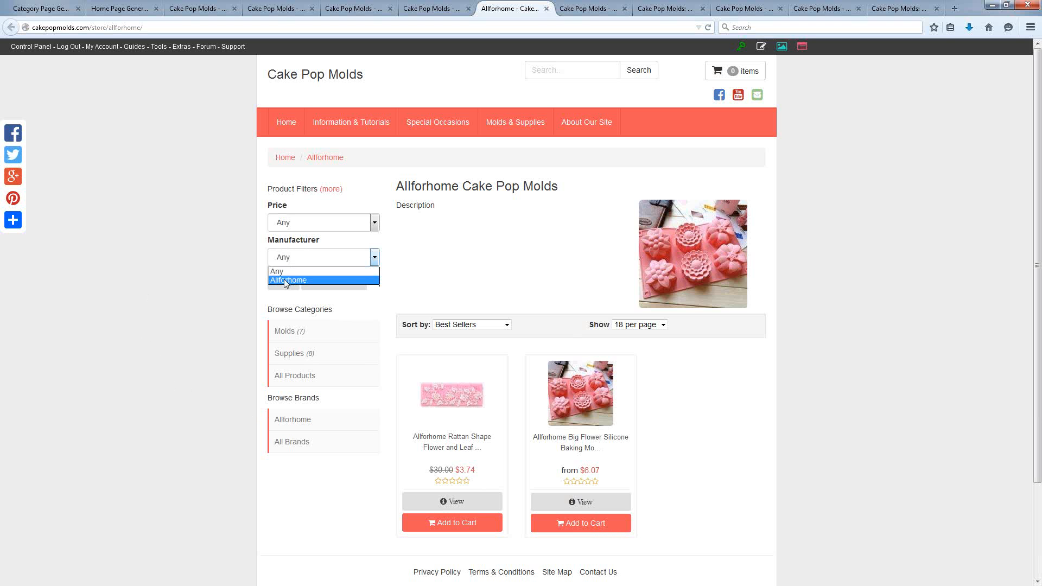
pyautogui.click(197, 261)
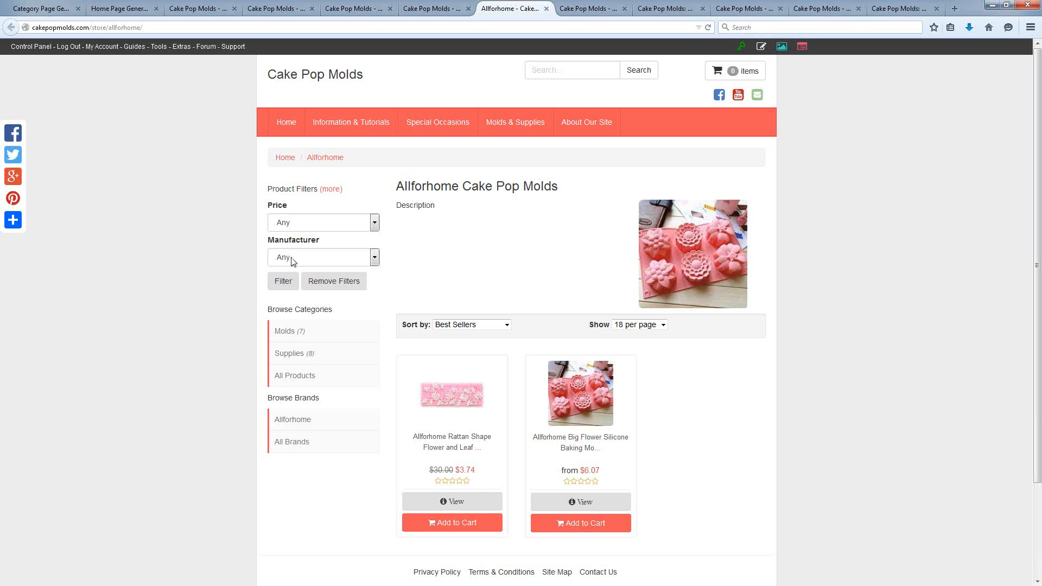
# Open the store's home page and examine its full length for places where the manufacturer is displayed.
pyautogui.click(289, 124)
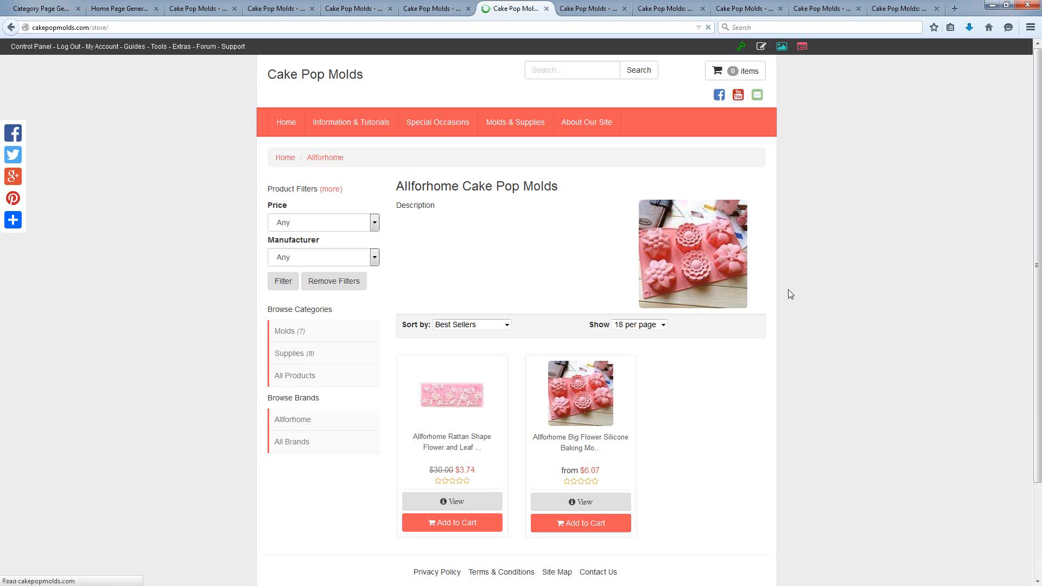
pyautogui.scroll(-5, 838, 293)
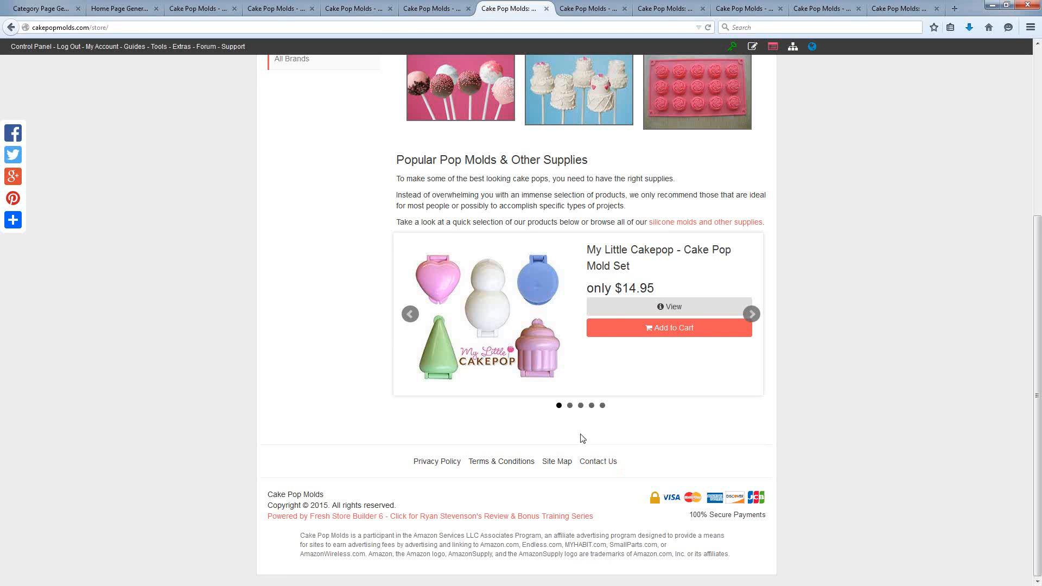
pyautogui.scroll(5, 581, 437)
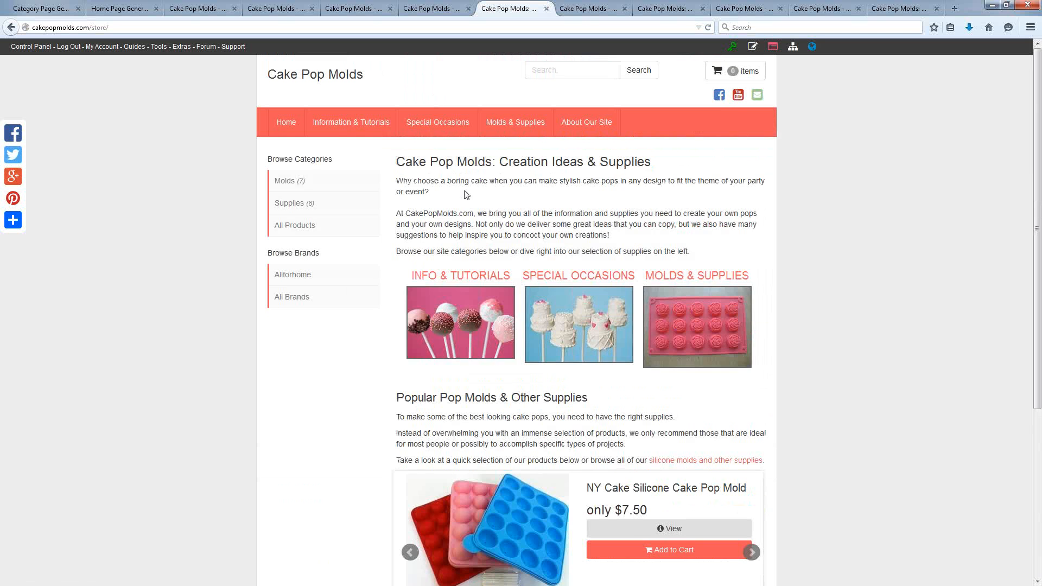
pyautogui.scroll(-4, 857, 369)
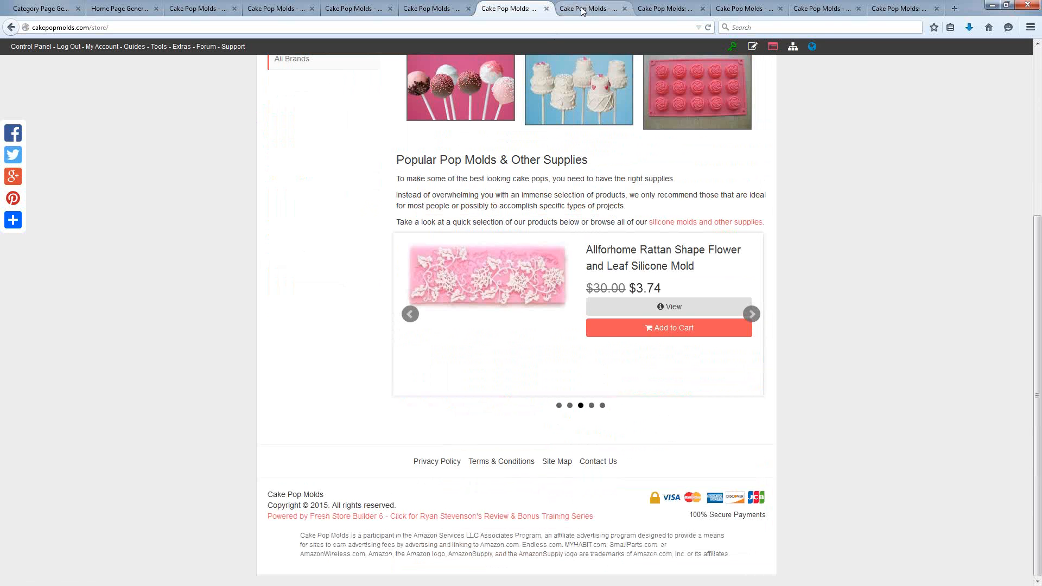
pyautogui.scroll(4, 814, 243)
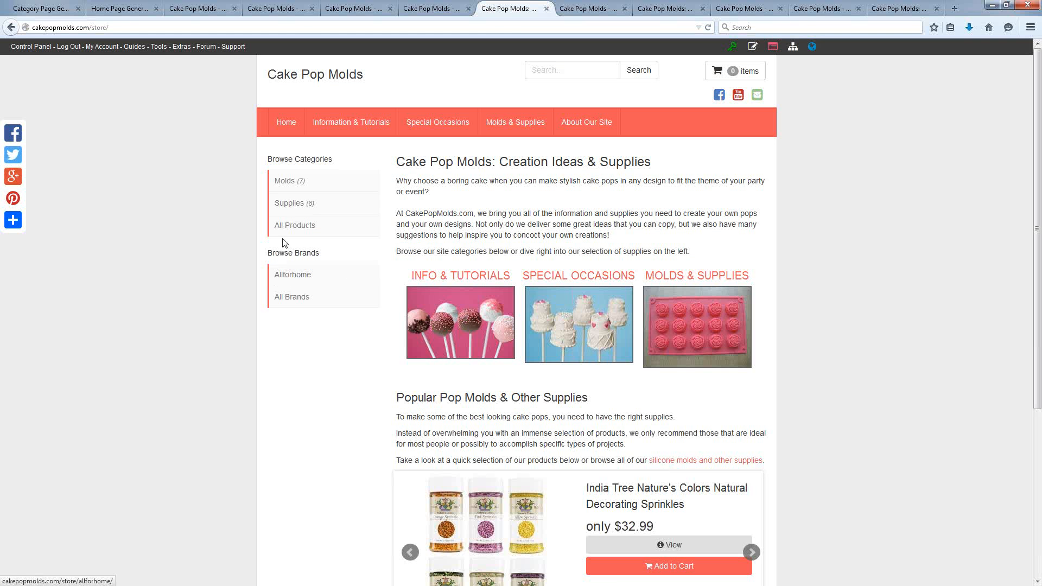
# Look through the open store and dashboard browser tabs for the manufacturers list.
pyautogui.click(424, 9)
pyautogui.click(350, 9)
pyautogui.click(266, 10)
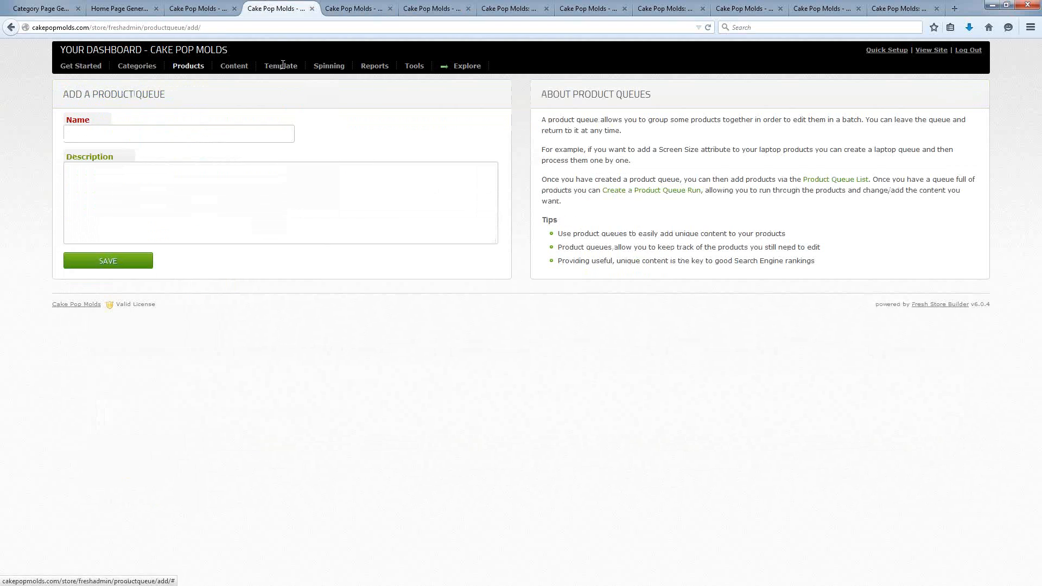
pyautogui.click(202, 11)
pyautogui.click(127, 5)
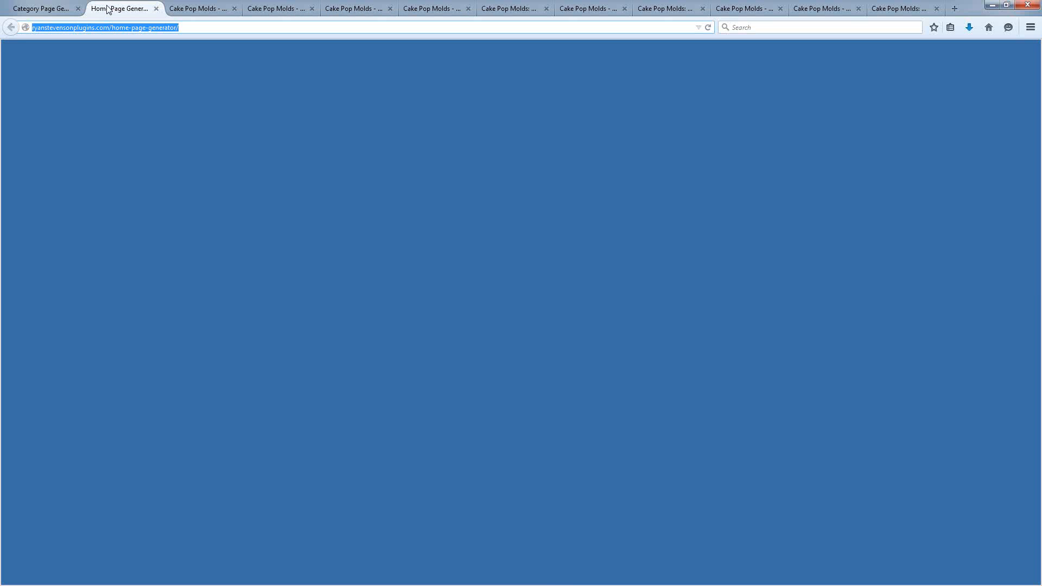
pyautogui.click(225, 7)
pyautogui.click(601, 12)
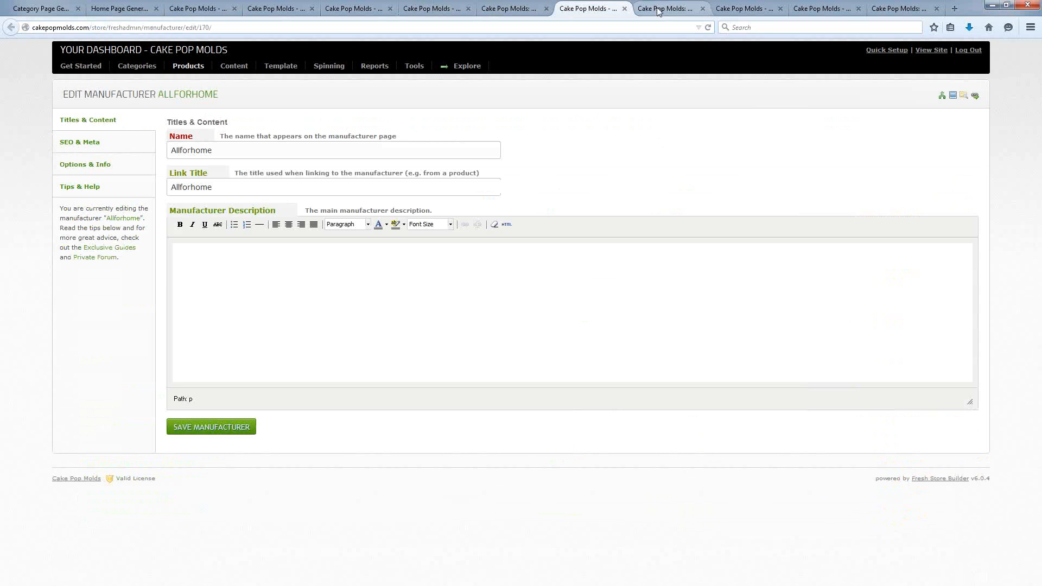
pyautogui.click(670, 9)
pyautogui.click(749, 9)
pyautogui.click(819, 9)
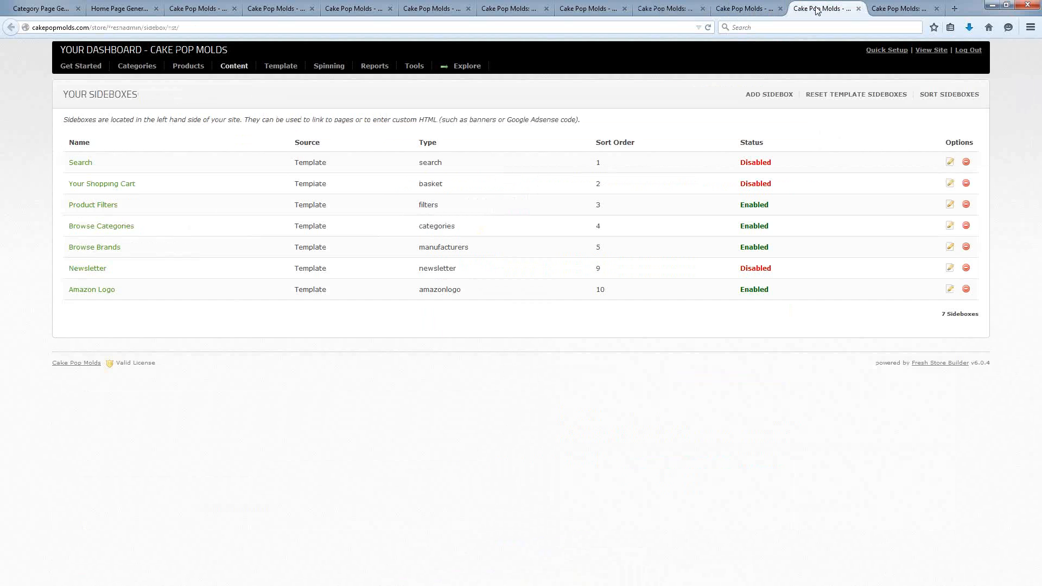
pyautogui.click(893, 9)
pyautogui.click(836, 10)
# Open the dashboard's manufacturers list in a new tab and check the display settings of Allforhome.
pyautogui.moveTo(188, 67)
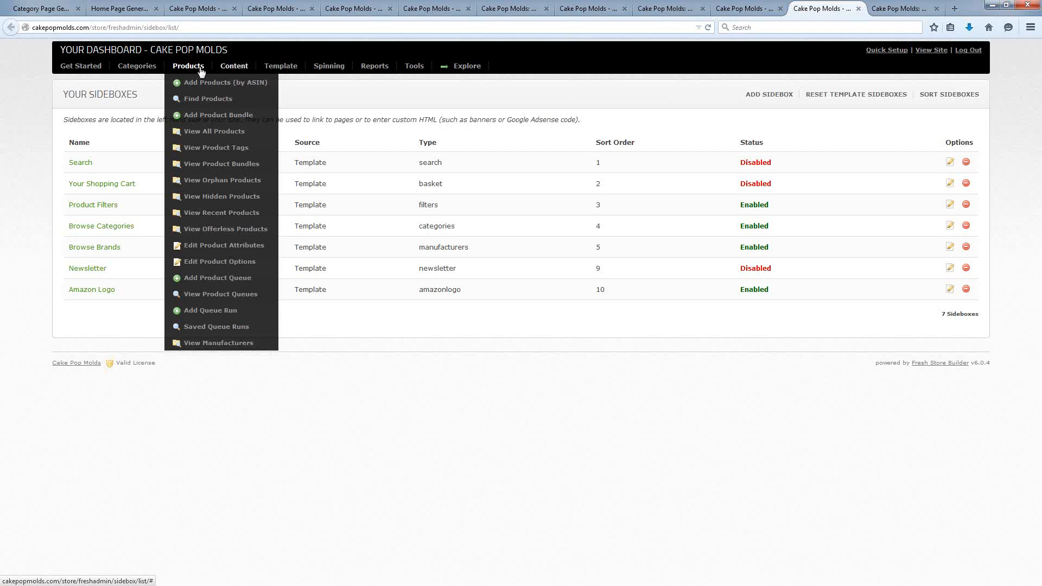
pyautogui.rightClick(194, 343)
pyautogui.click(223, 347)
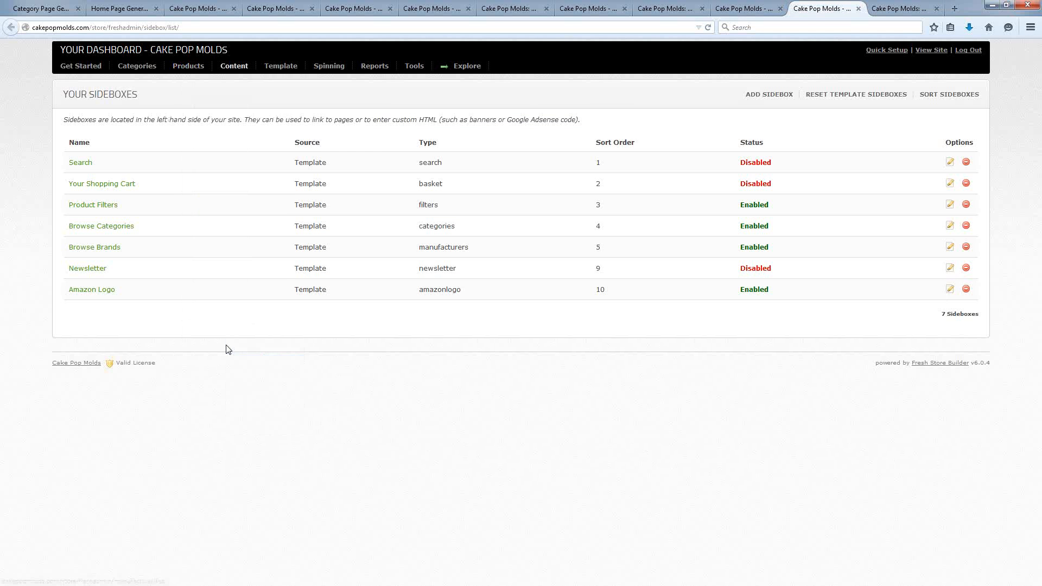
pyautogui.click(826, 11)
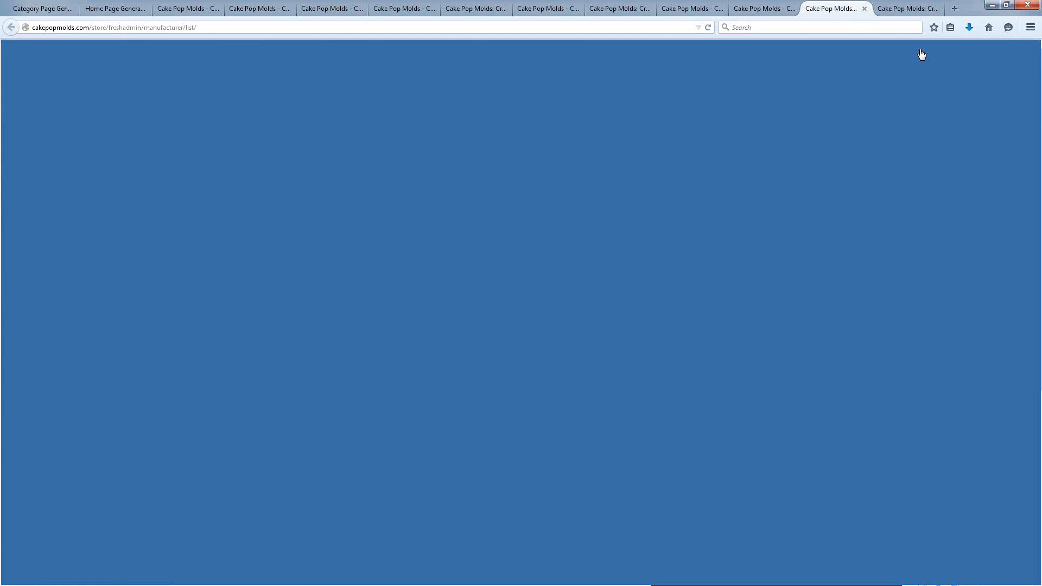
# Open the store's site in another new tab and inspect the home page down to the footer for manufacturer content.
pyautogui.rightClick(917, 54)
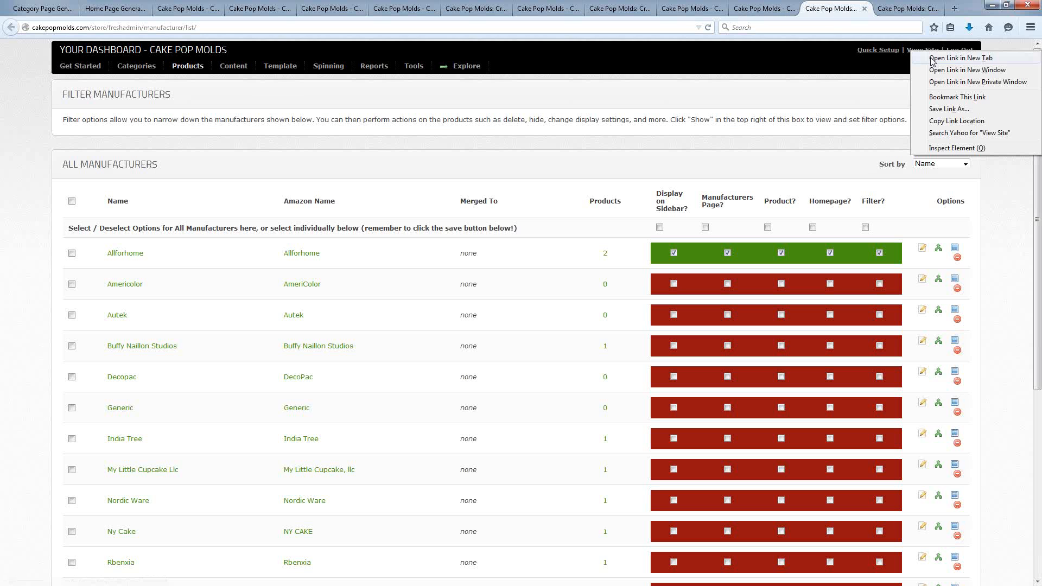
pyautogui.click(939, 56)
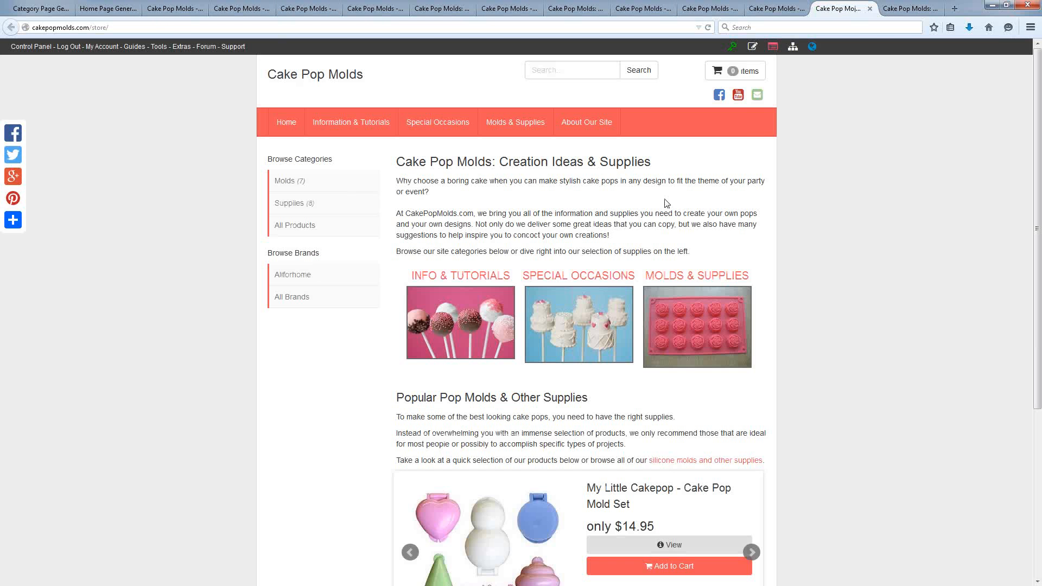
pyautogui.scroll(-3, 756, 266)
pyautogui.scroll(-2, 755, 266)
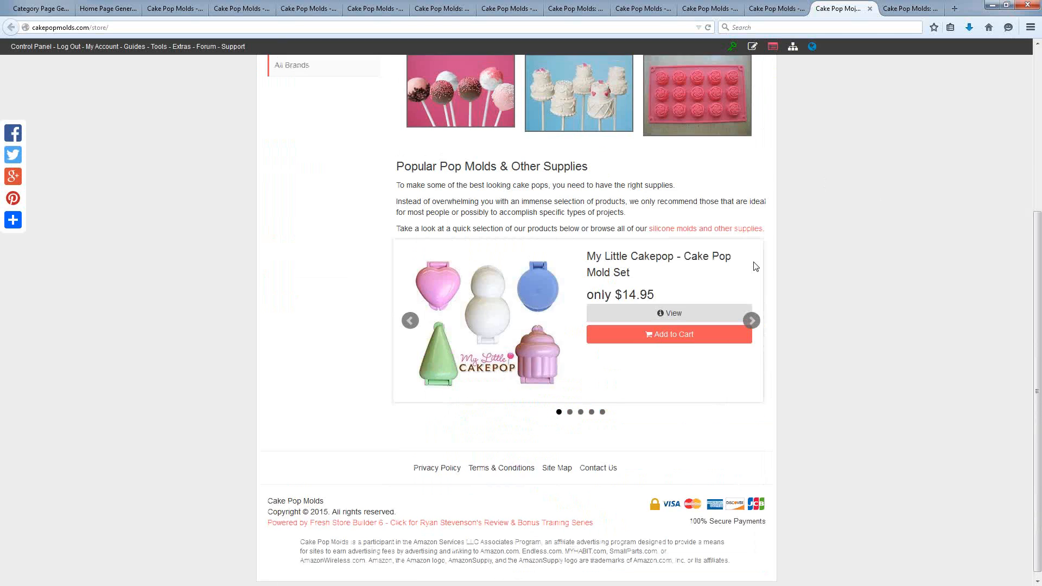
# Open the dashboard's home page widget manager and start adding a new widget.
pyautogui.scroll(5, 754, 265)
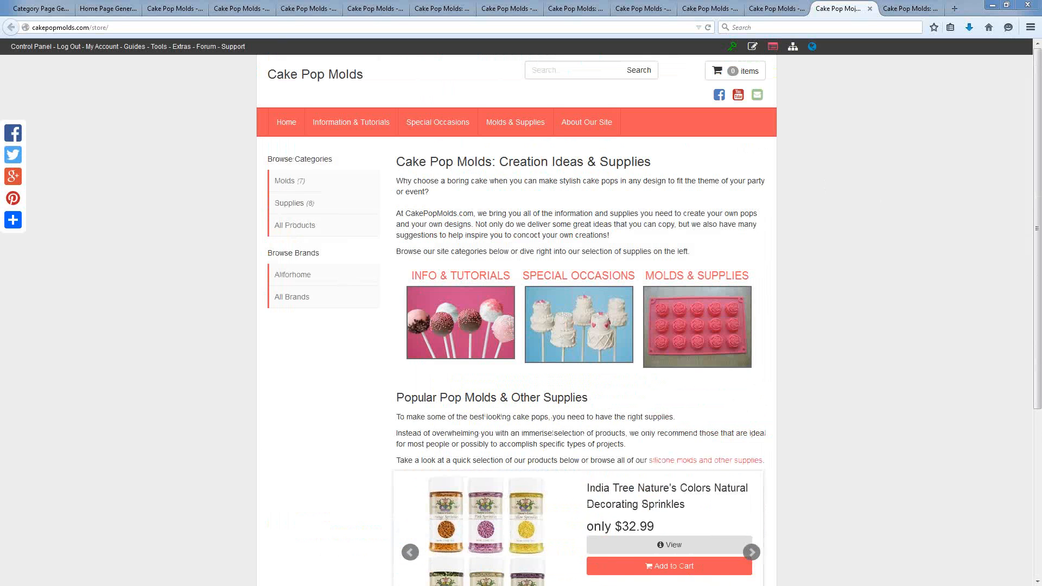
pyautogui.click(642, 11)
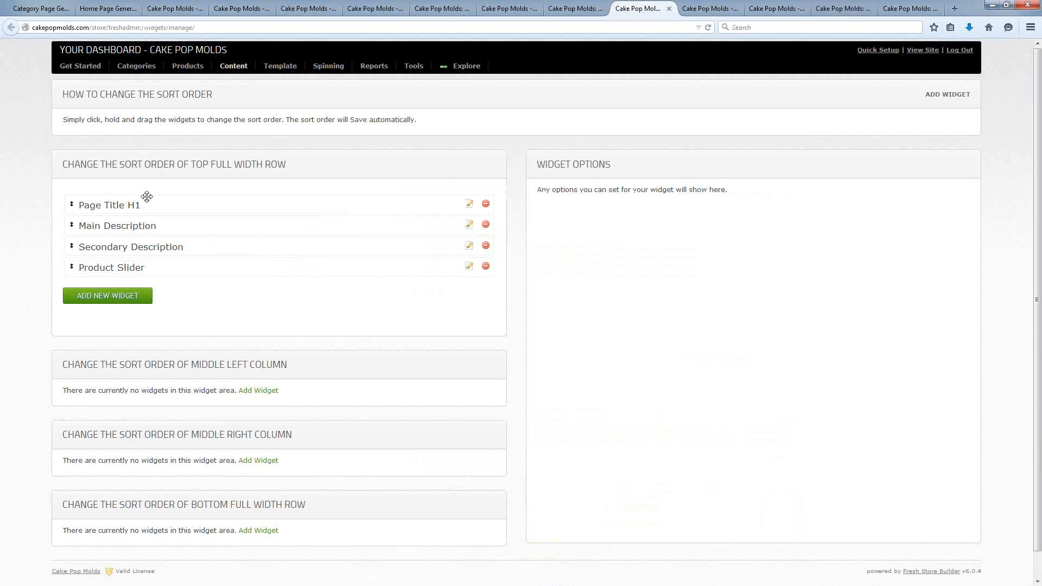
pyautogui.moveTo(236, 70)
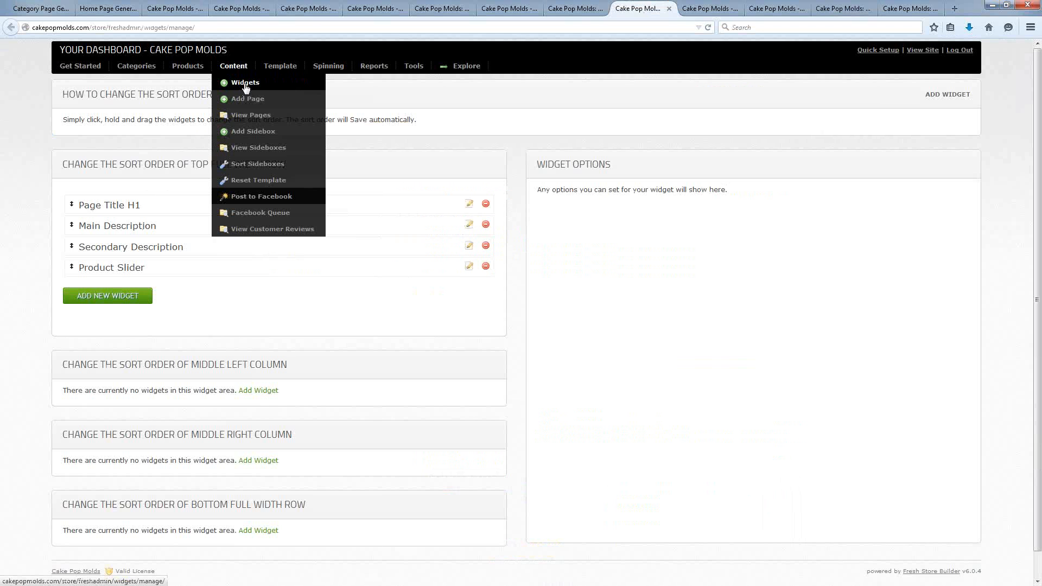
pyautogui.click(245, 83)
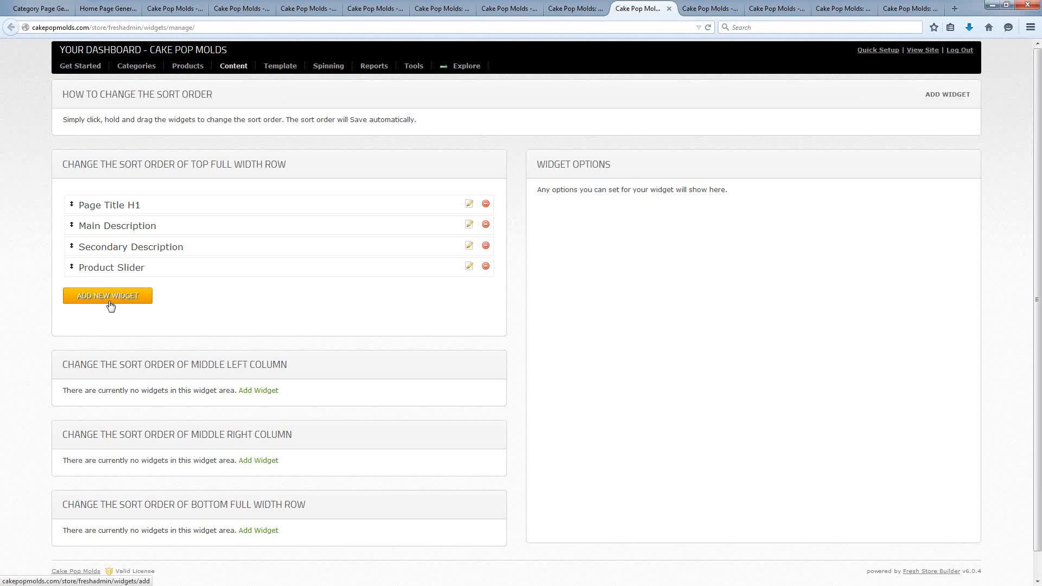
pyautogui.click(98, 305)
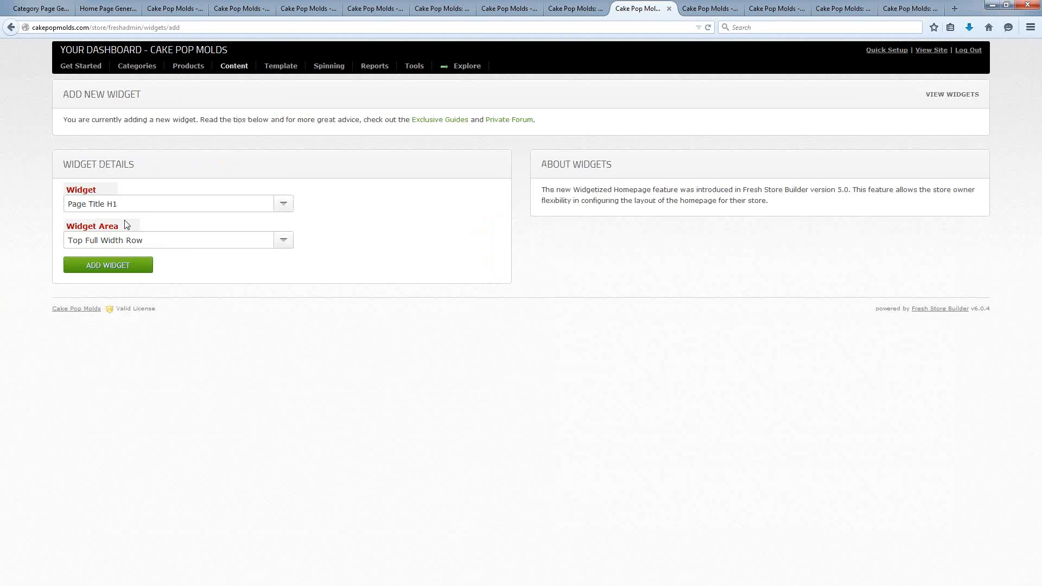
# Add the Manufacturer Logos widget to the Top Full Width Row area.
pyautogui.click(90, 210)
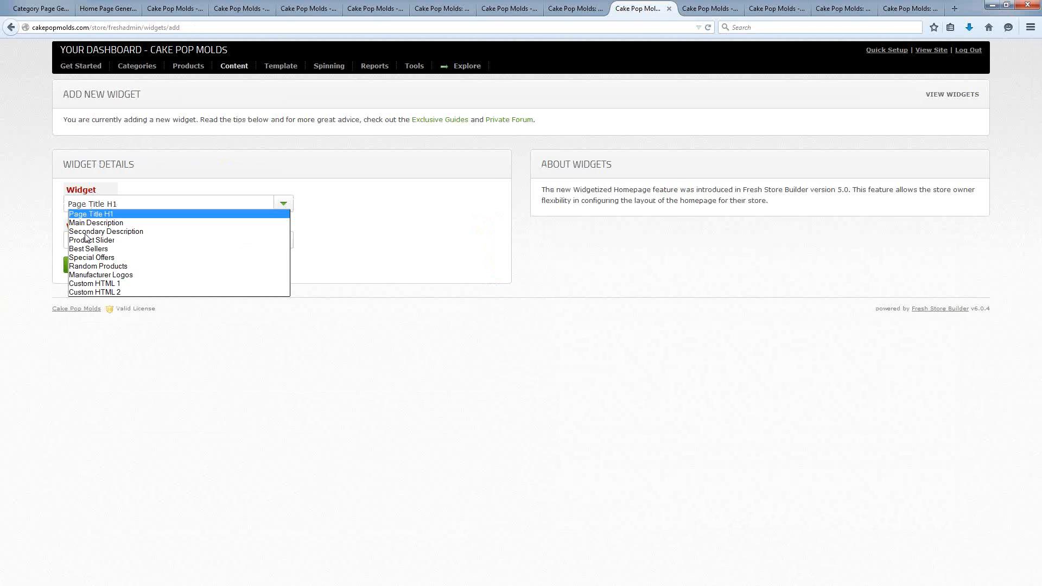
pyautogui.click(84, 275)
pyautogui.click(90, 240)
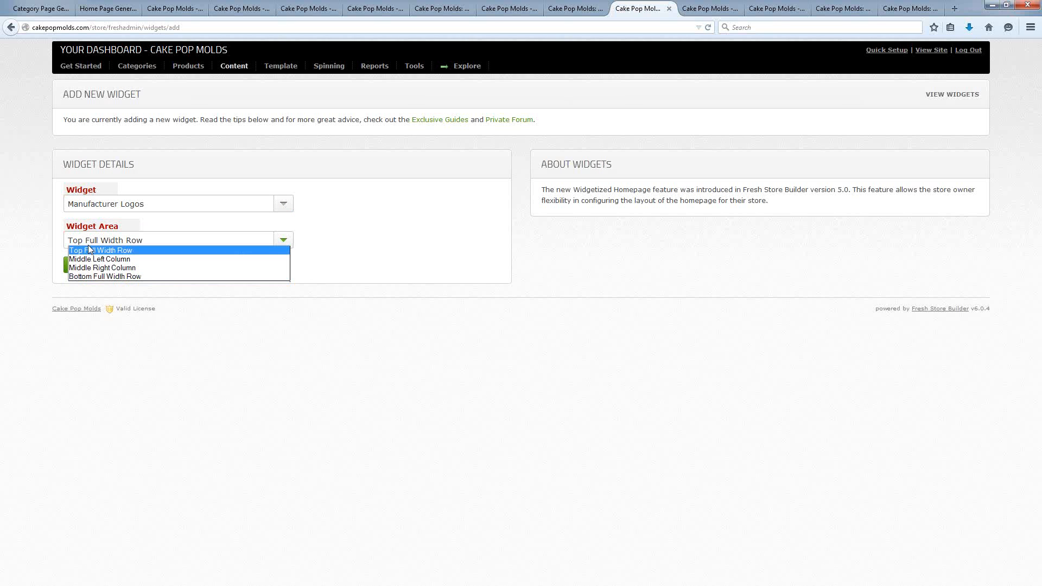
pyautogui.click(70, 277)
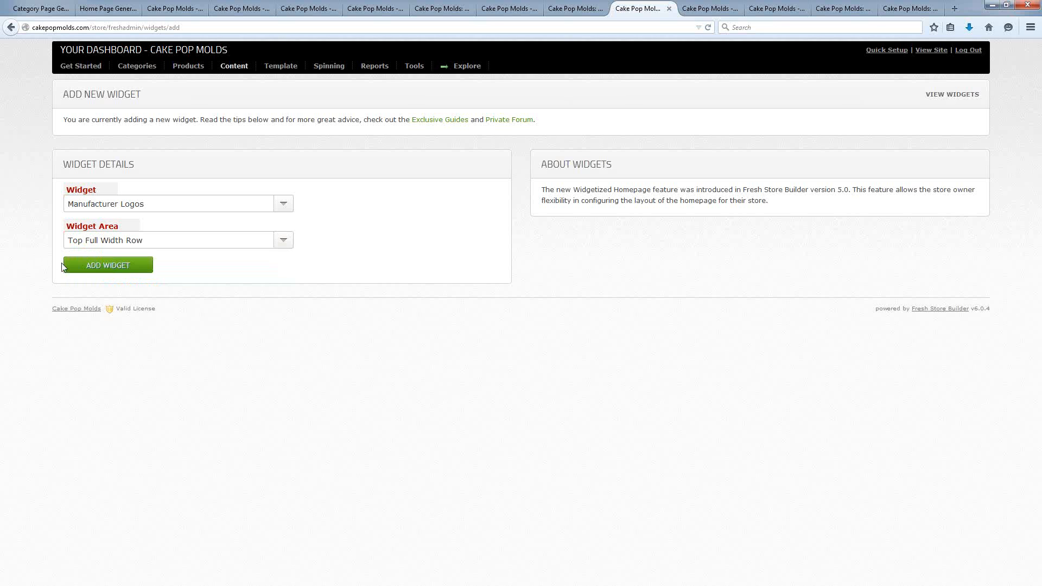
pyautogui.click(99, 266)
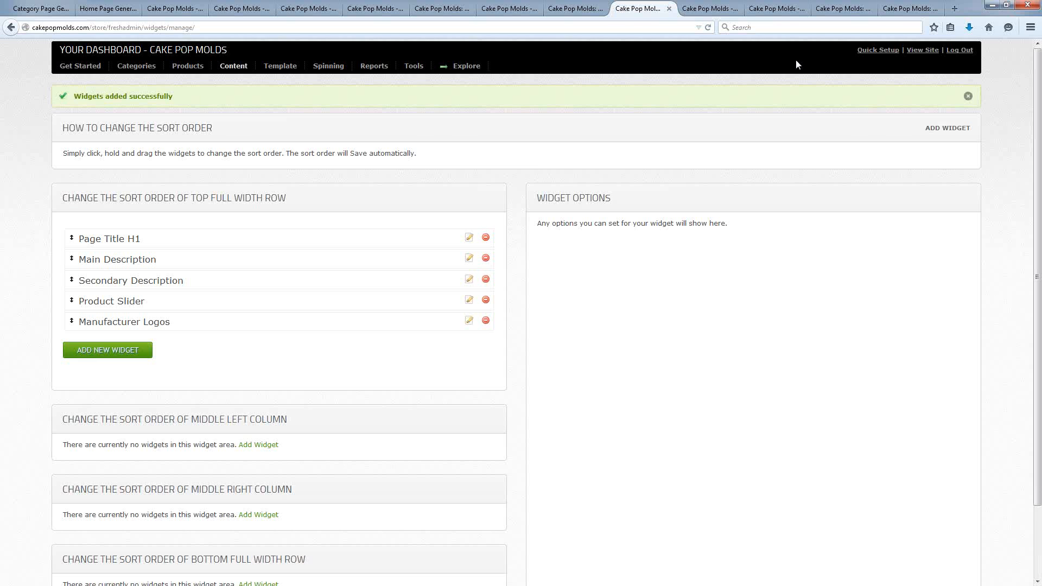
# Reload the store's home page and inspect the area below the product slider for the manufacturer logo.
pyautogui.click(773, 9)
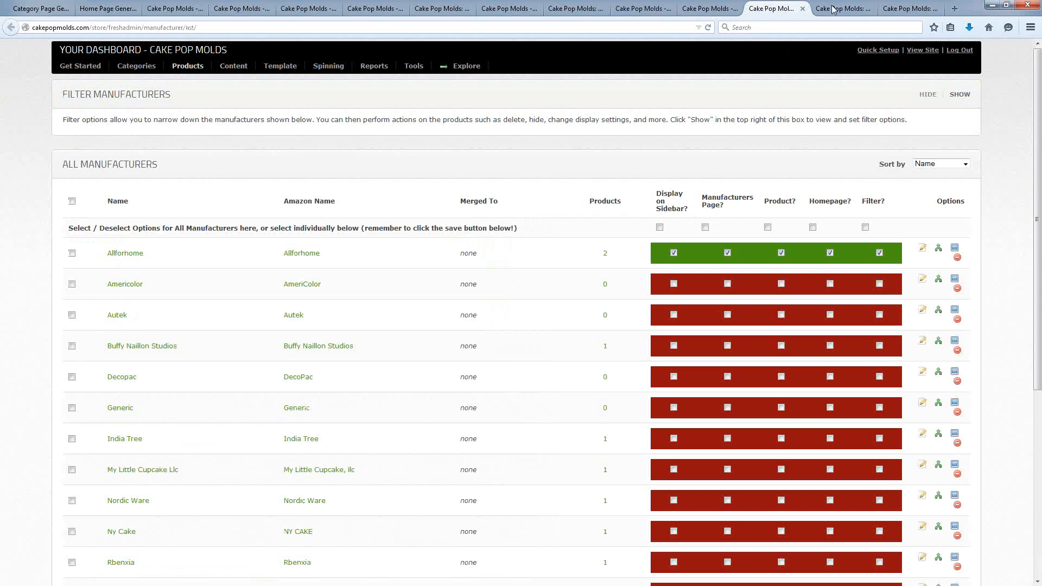
pyautogui.hotkey('ctrl', 'Tab')
pyautogui.click(711, 30)
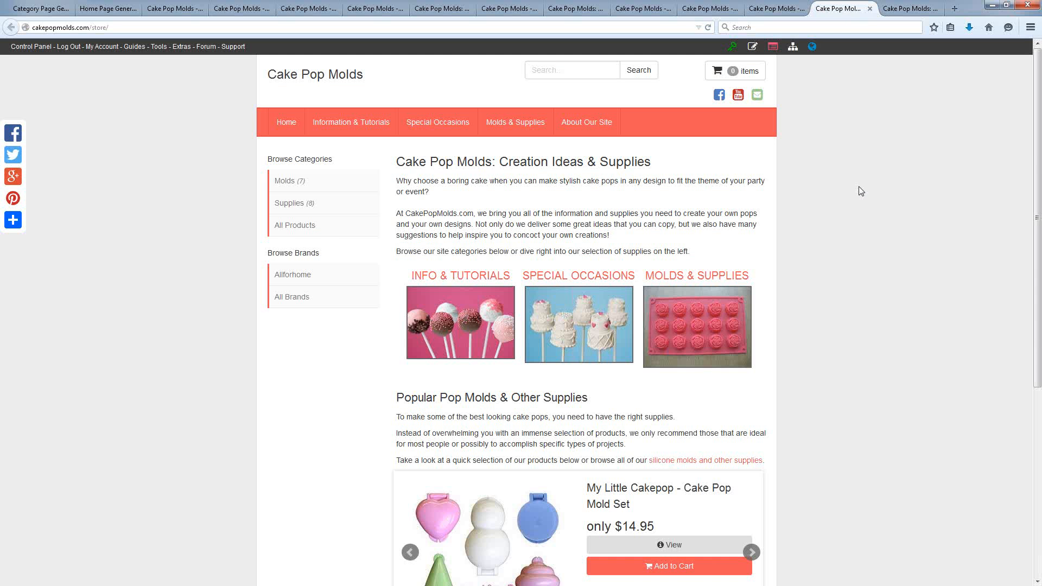
pyautogui.scroll(-5, 859, 191)
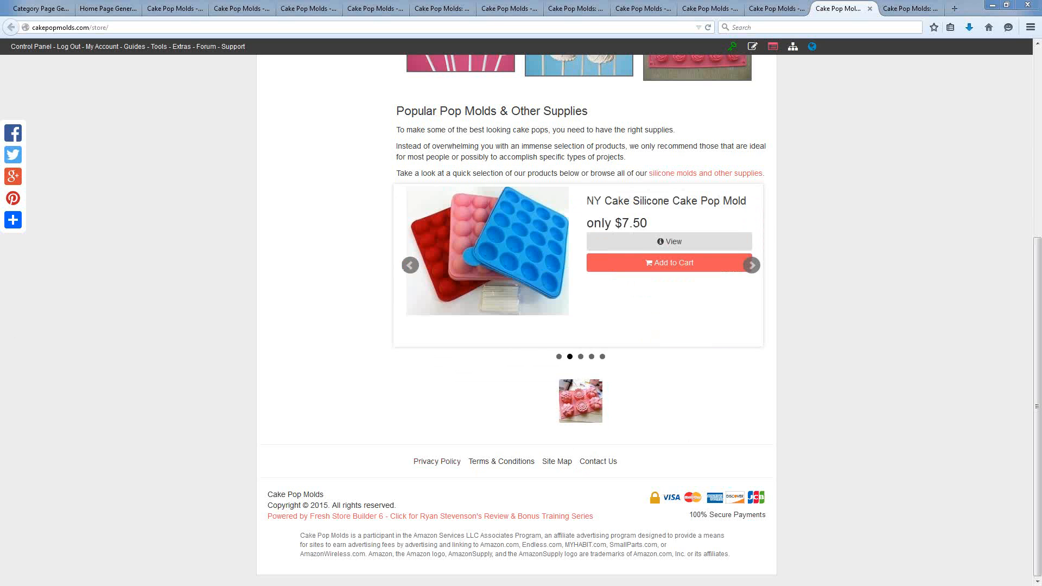
# Return to the dashboard's manufacturers list and review the bulk display and hide actions offered for it.
pyautogui.click(612, 10)
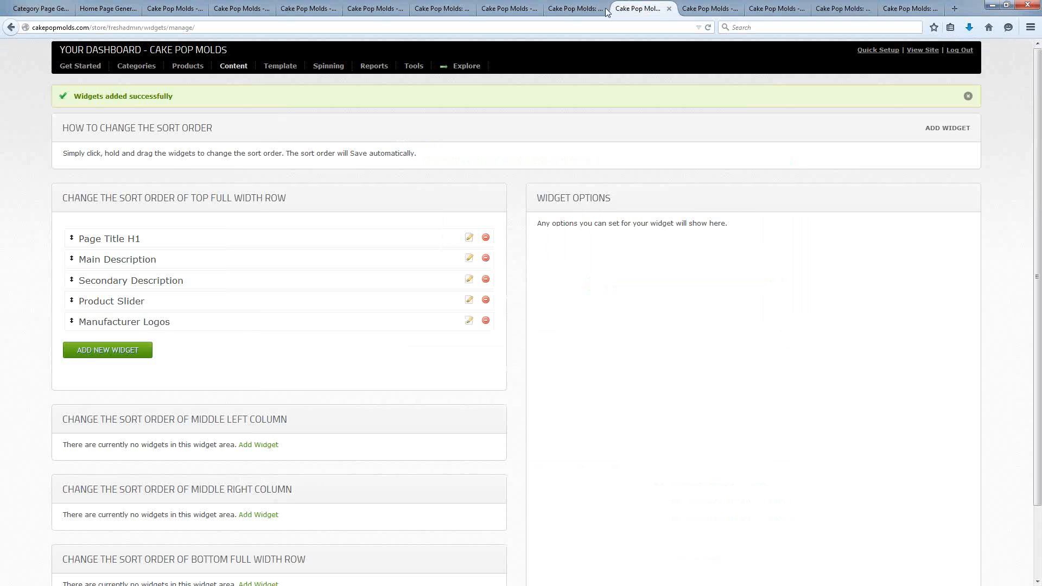
pyautogui.click(604, 9)
pyautogui.click(769, 11)
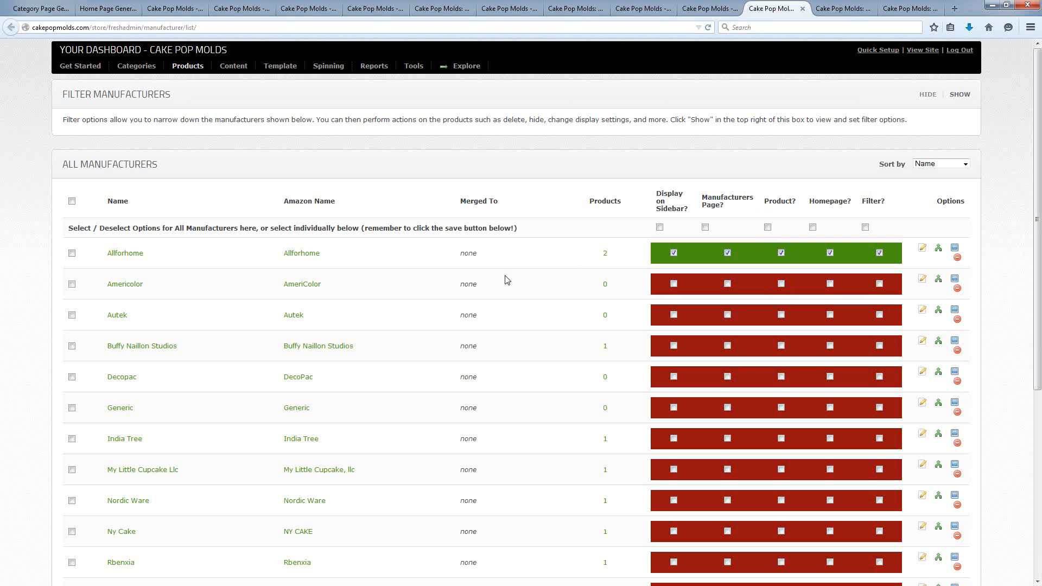
pyautogui.scroll(-5, 180, 434)
pyautogui.click(101, 500)
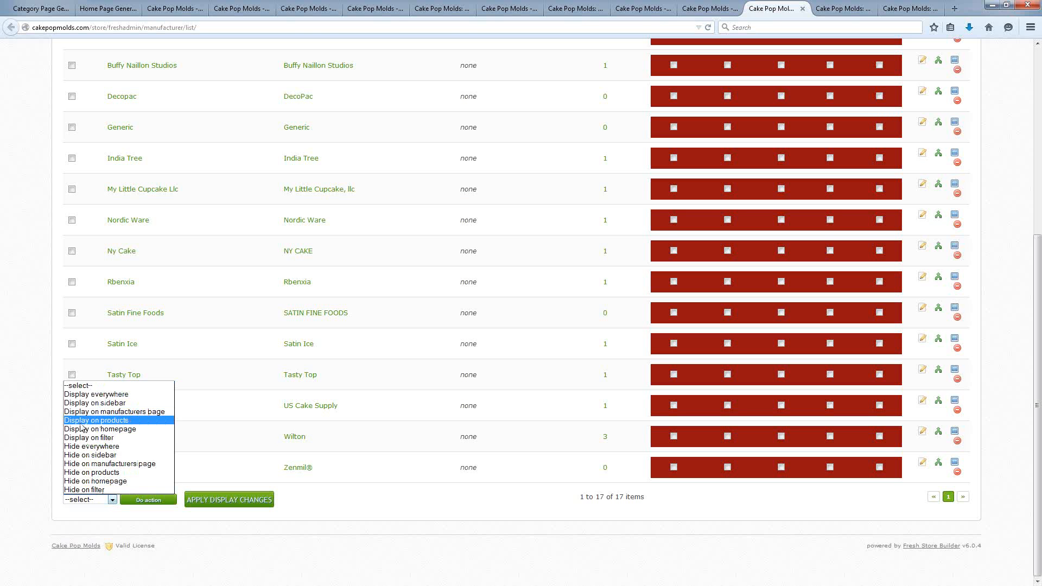
pyautogui.click(478, 537)
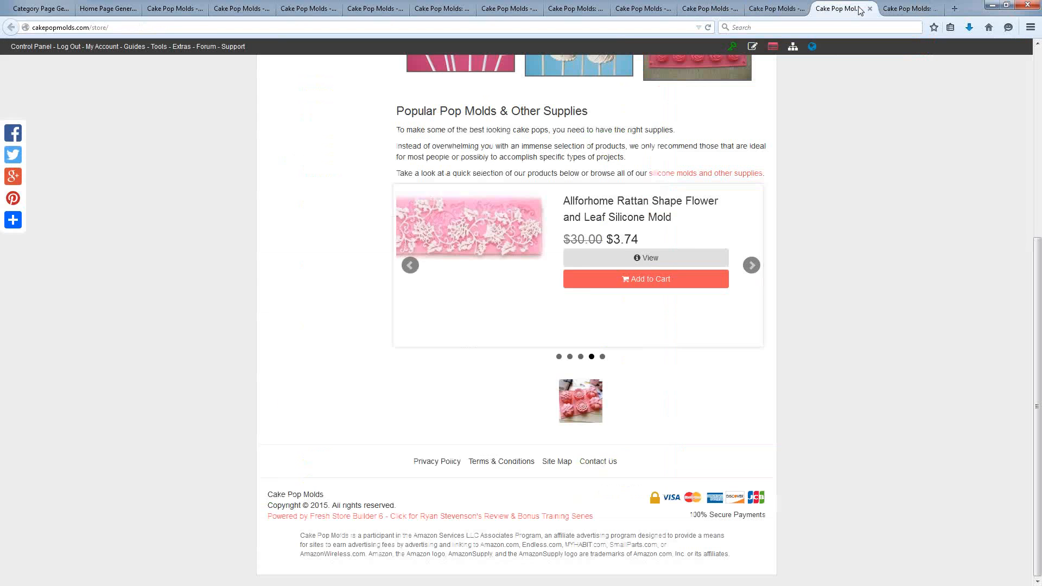
# Follow the home page's manufacturer logo to the Allforhome page and open the Allforhome Big Flower Silicone Baking Mold product.
pyautogui.click(862, 10)
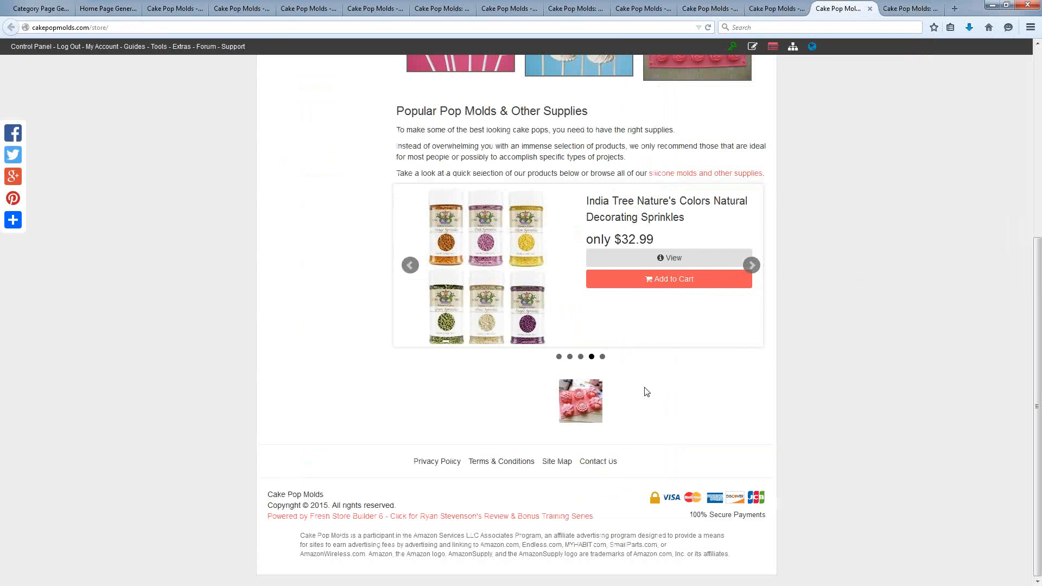
pyautogui.click(580, 399)
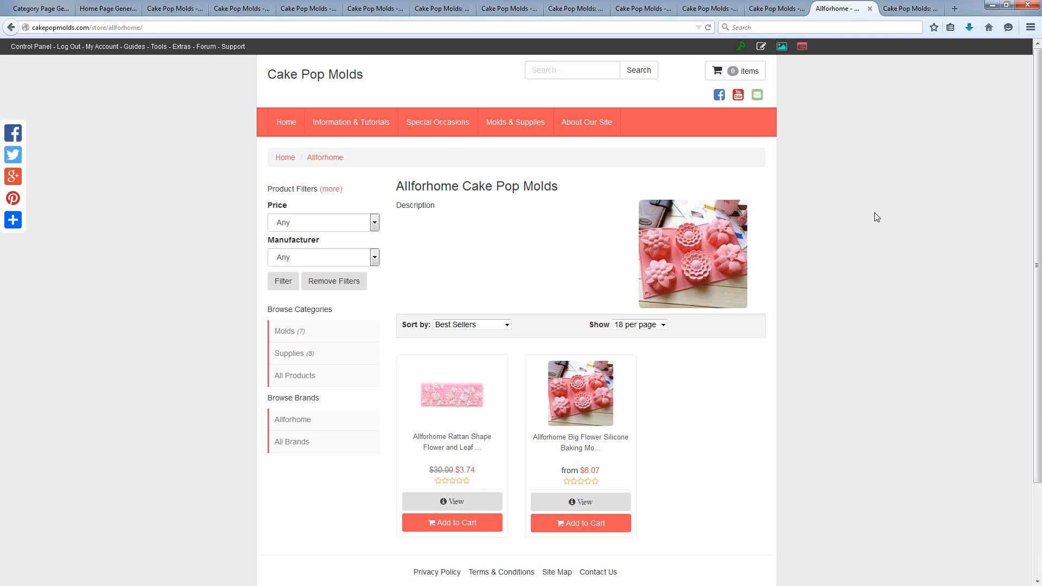
pyautogui.scroll(-2, 874, 217)
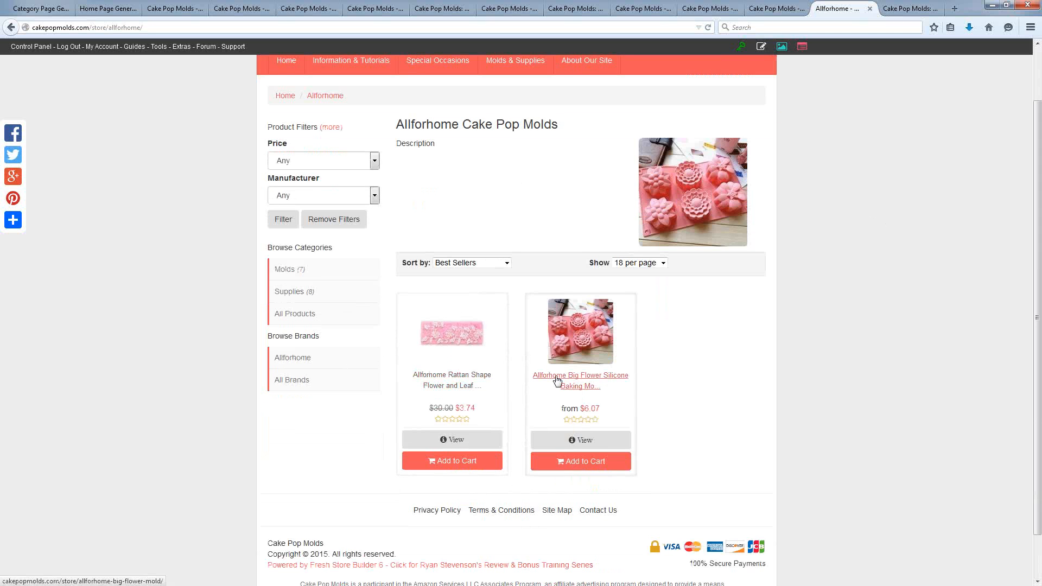
pyautogui.click(578, 379)
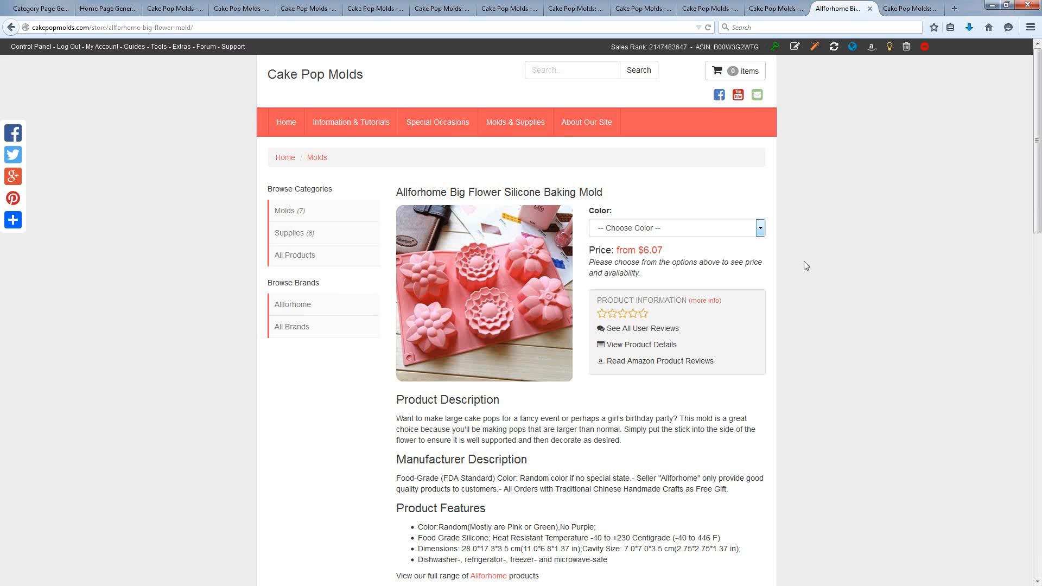
# Check the "View our full range of Allforhome products" line under the product features, test its link and return to the product.
pyautogui.scroll(-2, 825, 245)
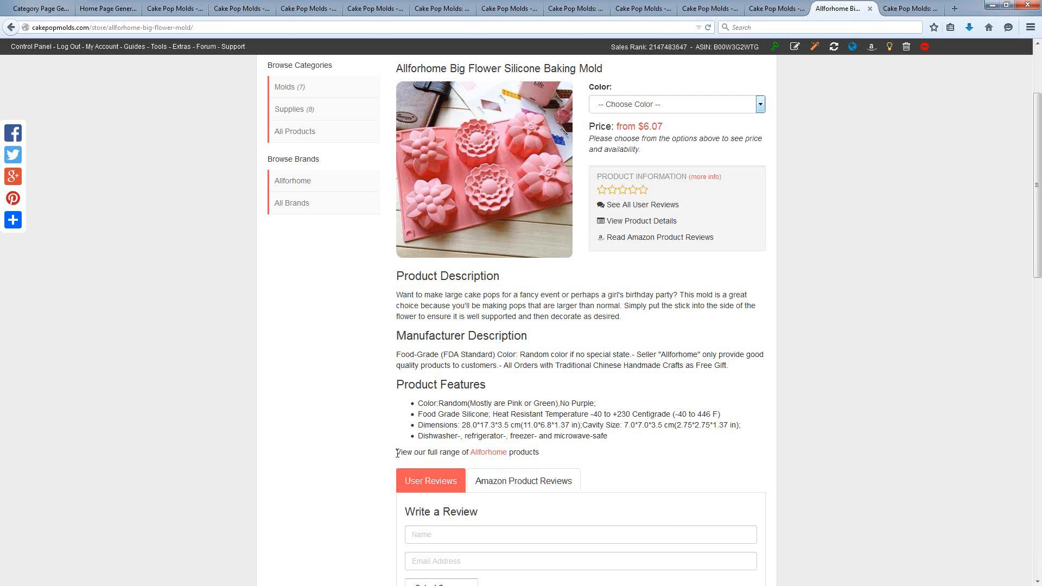
pyautogui.moveTo(396, 454); pyautogui.dragTo(545, 461)
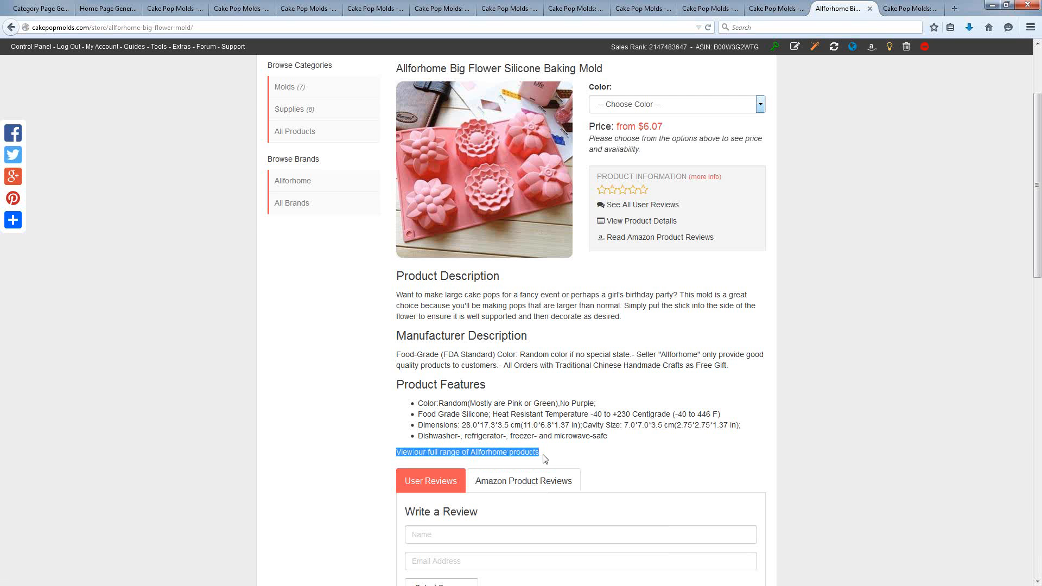
pyautogui.click(433, 456)
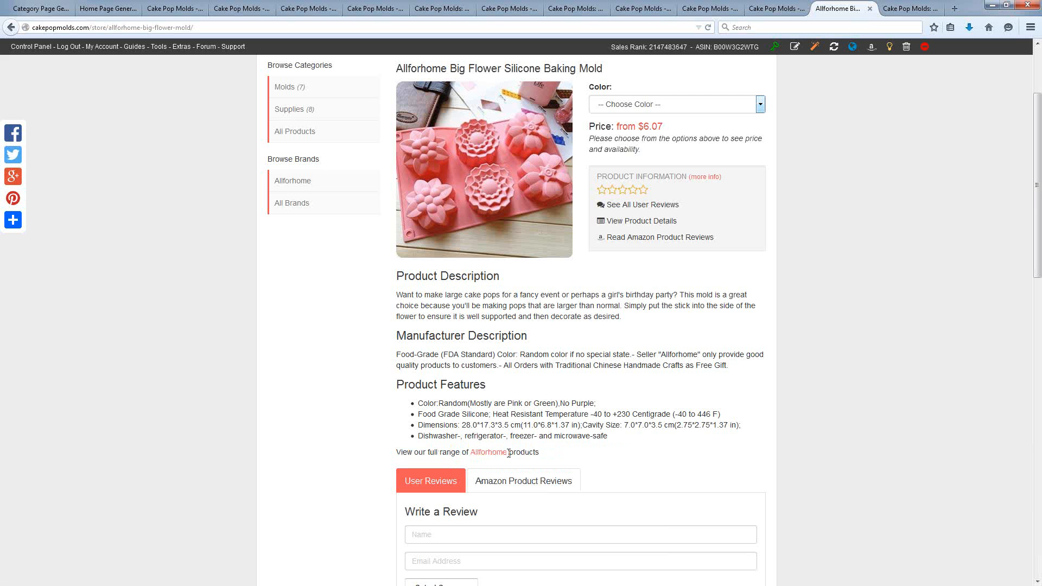
pyautogui.click(483, 455)
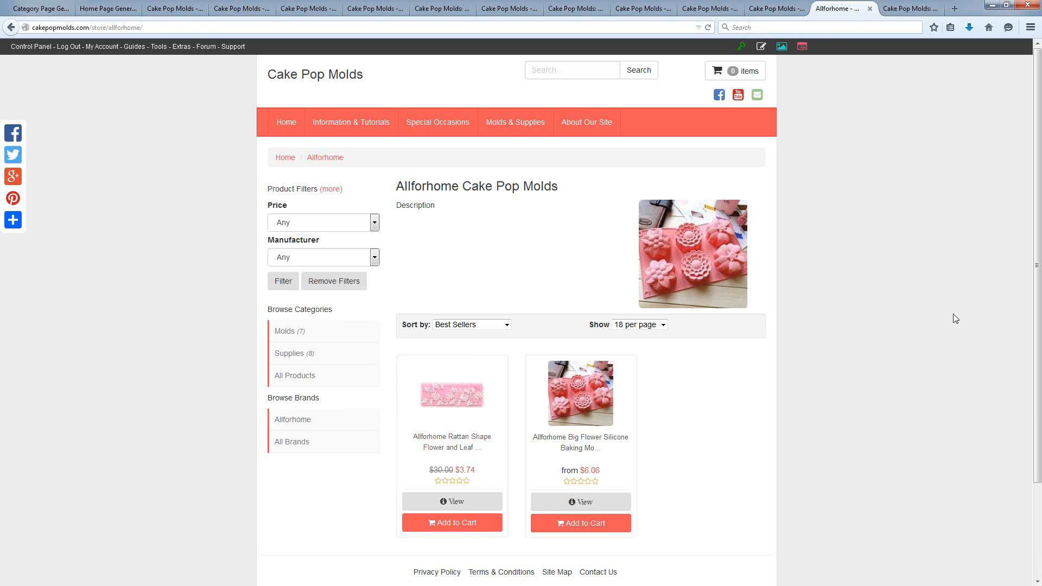
pyautogui.hotkey('alt', 'Left')
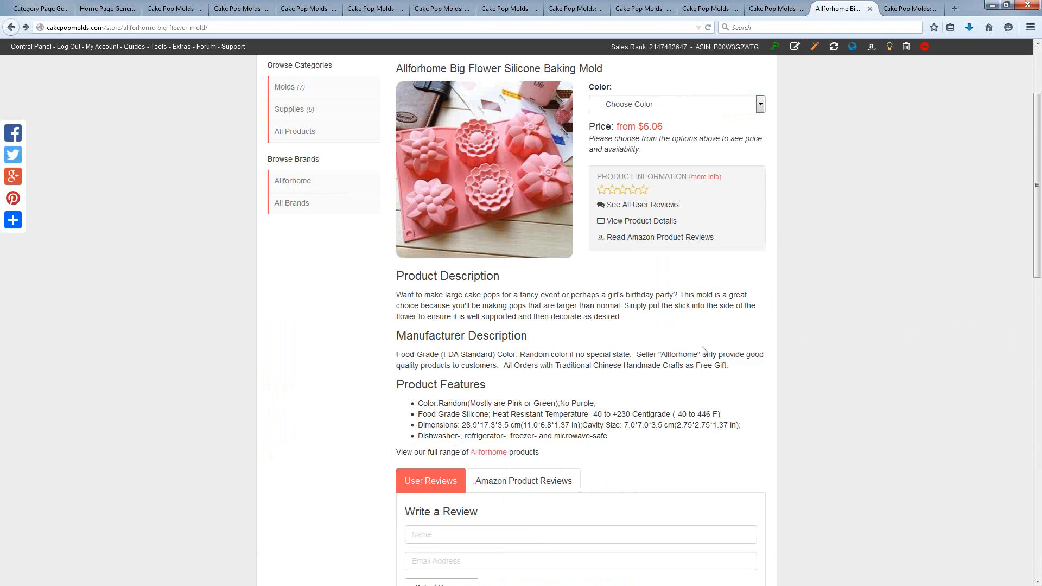
# Review the baking mold's product page again and follow its Allforhome link to the manufacturer page.
pyautogui.scroll(3, 693, 369)
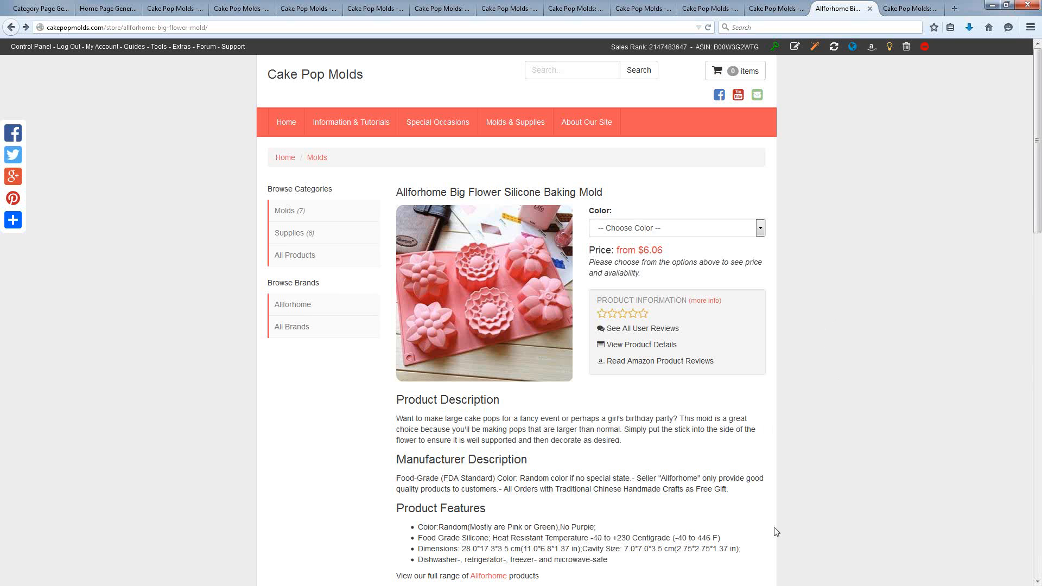
pyautogui.scroll(-1, 682, 546)
pyautogui.scroll(-2, 682, 545)
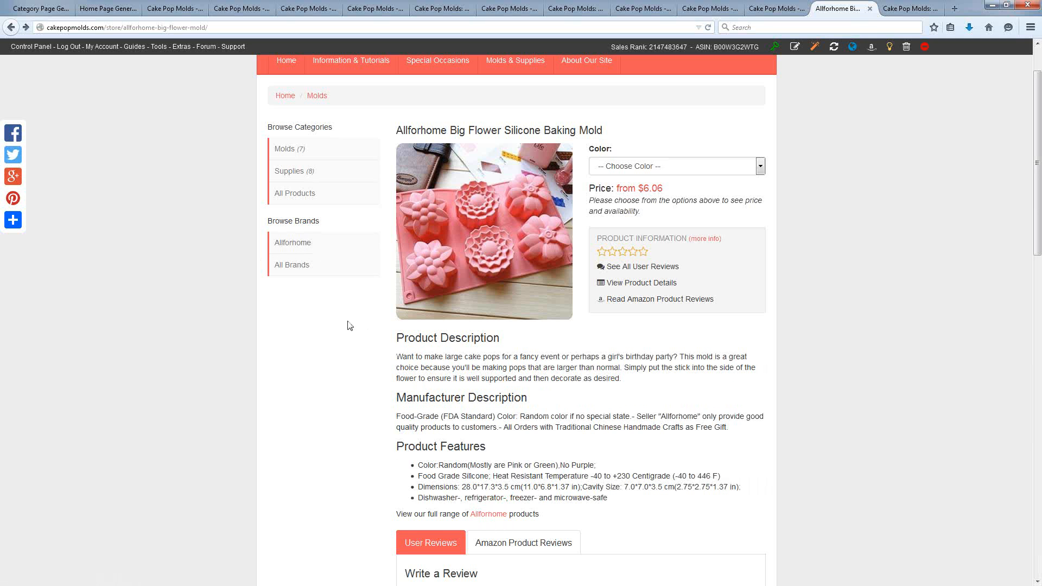
pyautogui.click(481, 516)
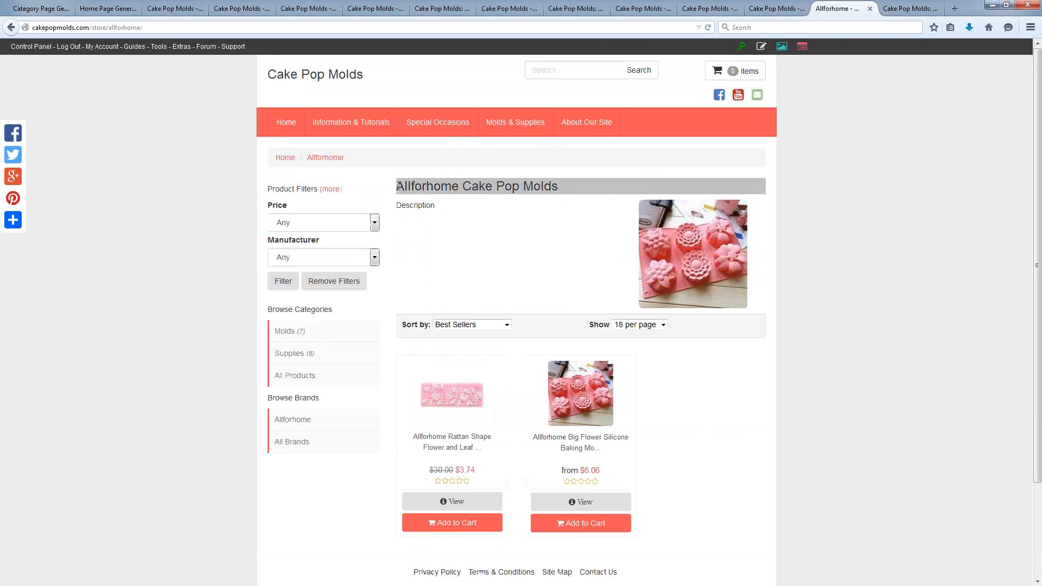
# Examine the Allforhome page's title, description, sidebar brand link and the manufacturer part of its web address.
pyautogui.moveTo(398, 186); pyautogui.dragTo(562, 194)
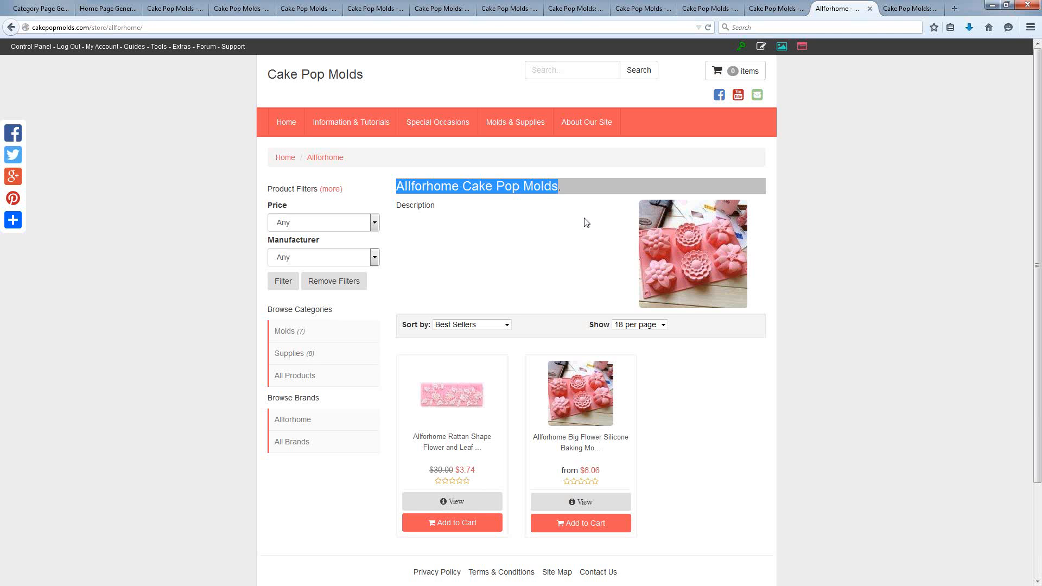
pyautogui.hotkey('ctrl', 'a')
pyautogui.click(916, 367)
pyautogui.moveTo(446, 213); pyautogui.dragTo(401, 194)
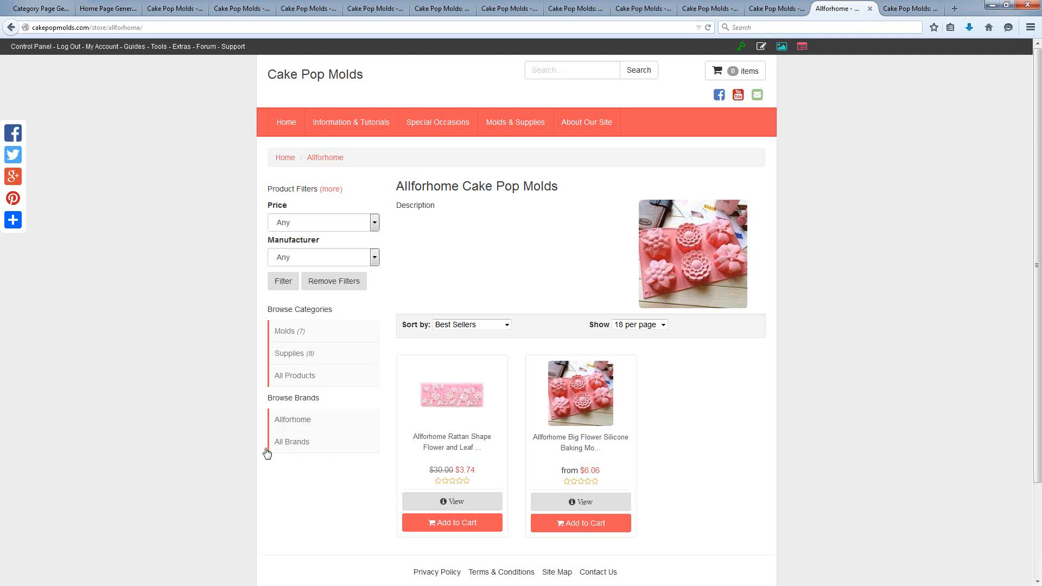
pyautogui.click(297, 429)
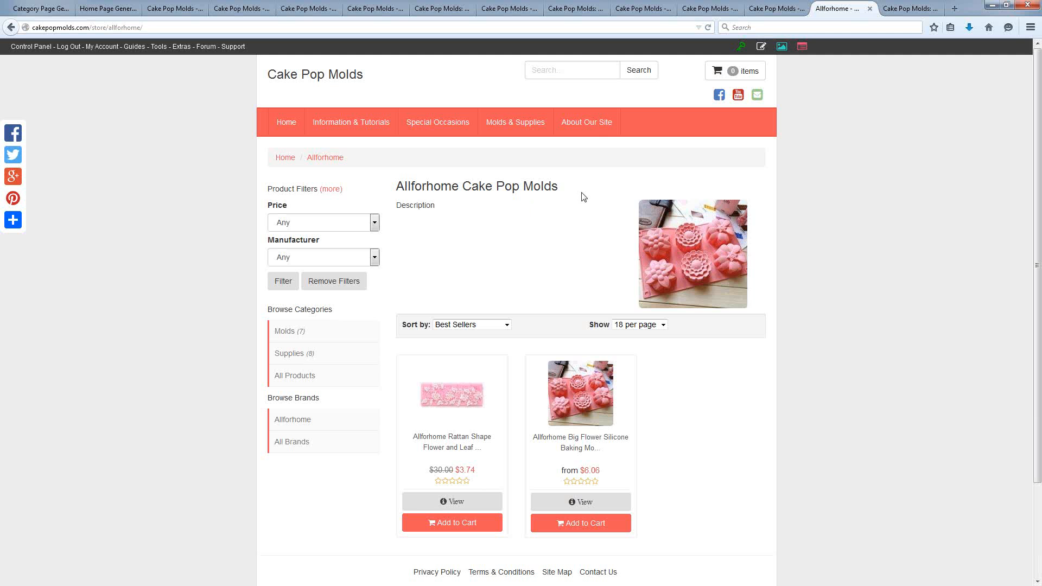
pyautogui.click(469, 204)
pyautogui.doubleClick(121, 29)
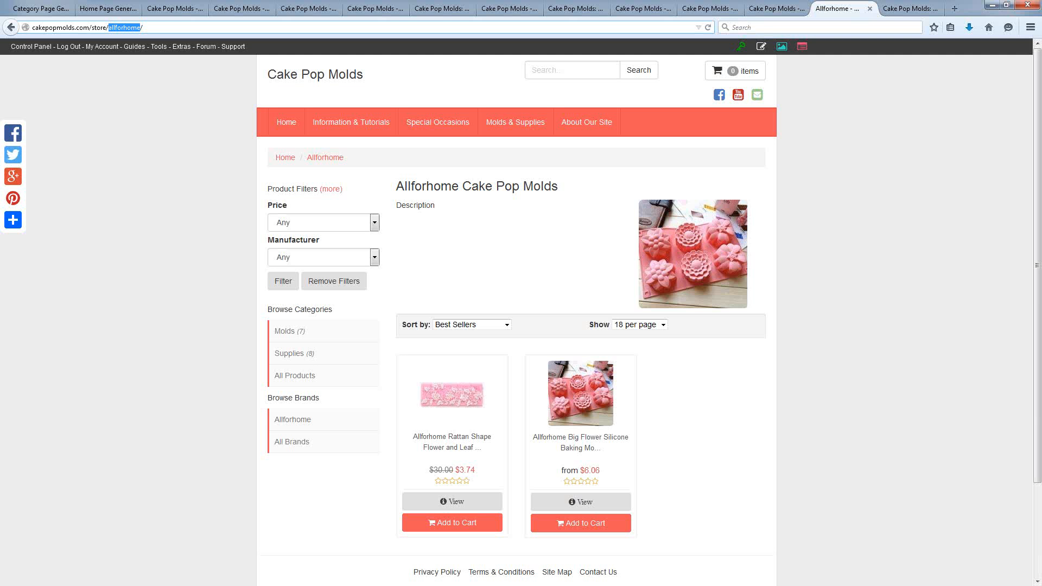
# Open the Allforhome Rattan Shape Flower and Leaf Silicone Mold's edit page from the product list in a new tab and review its content fields.
pyautogui.hotkey('alt', 'Tab')
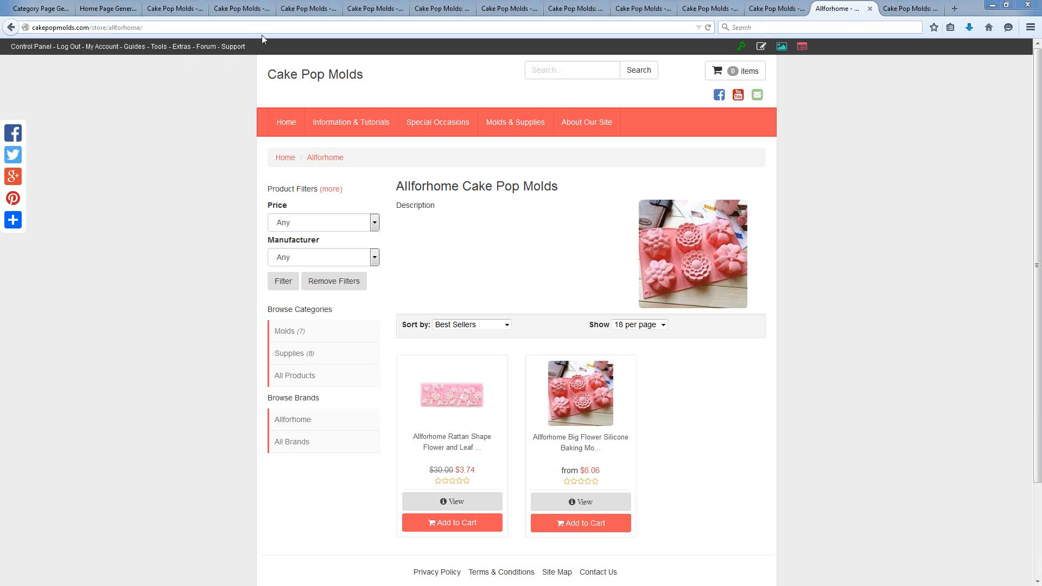
pyautogui.click(244, 9)
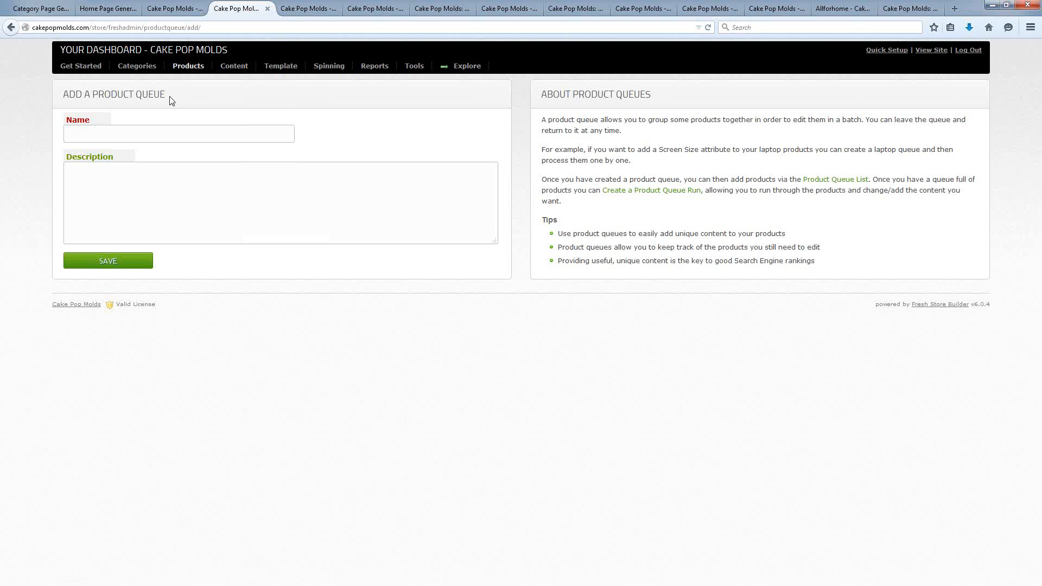
pyautogui.click(178, 9)
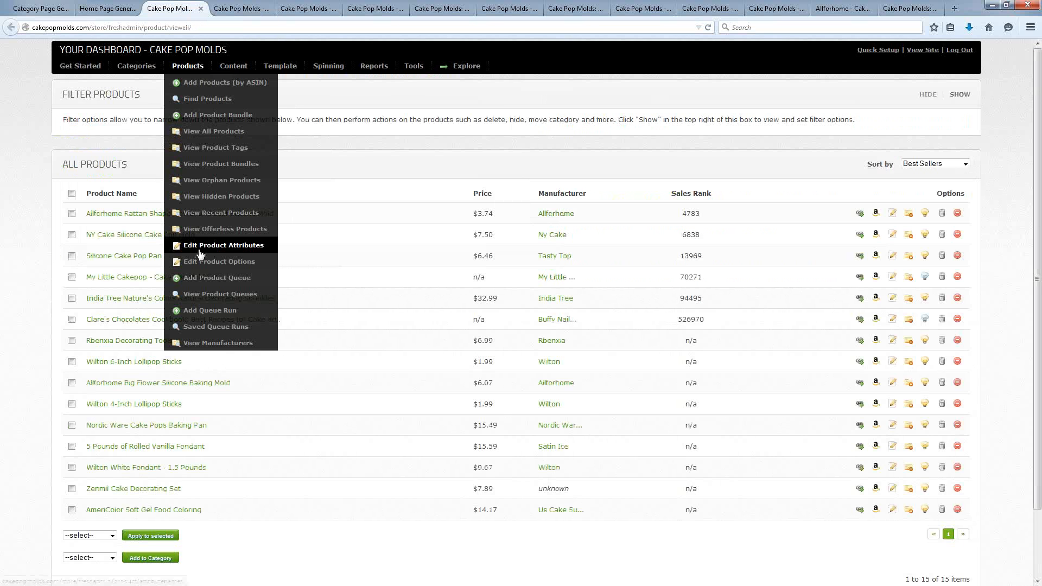
pyautogui.rightClick(115, 213)
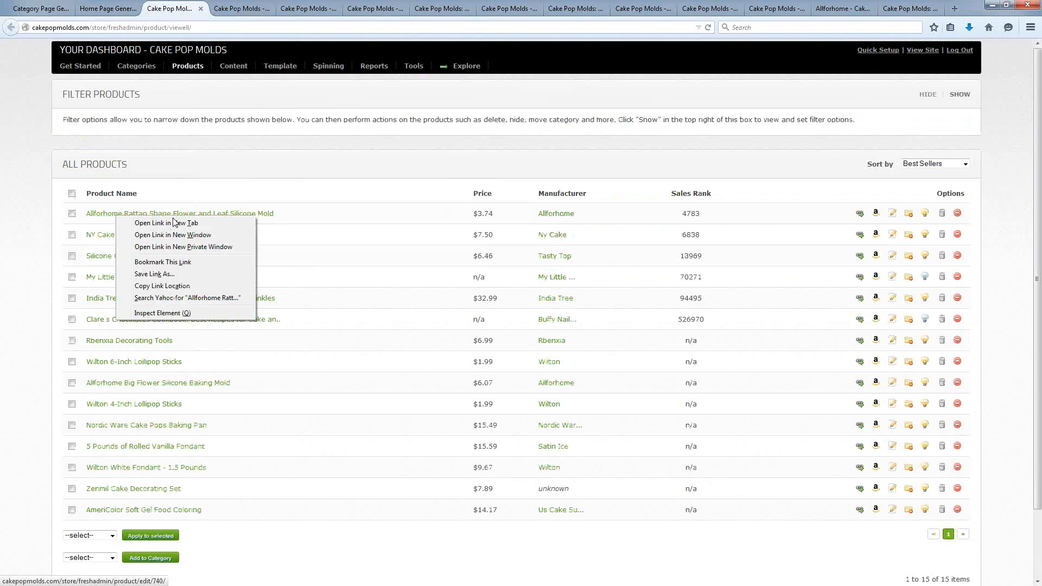
pyautogui.click(123, 222)
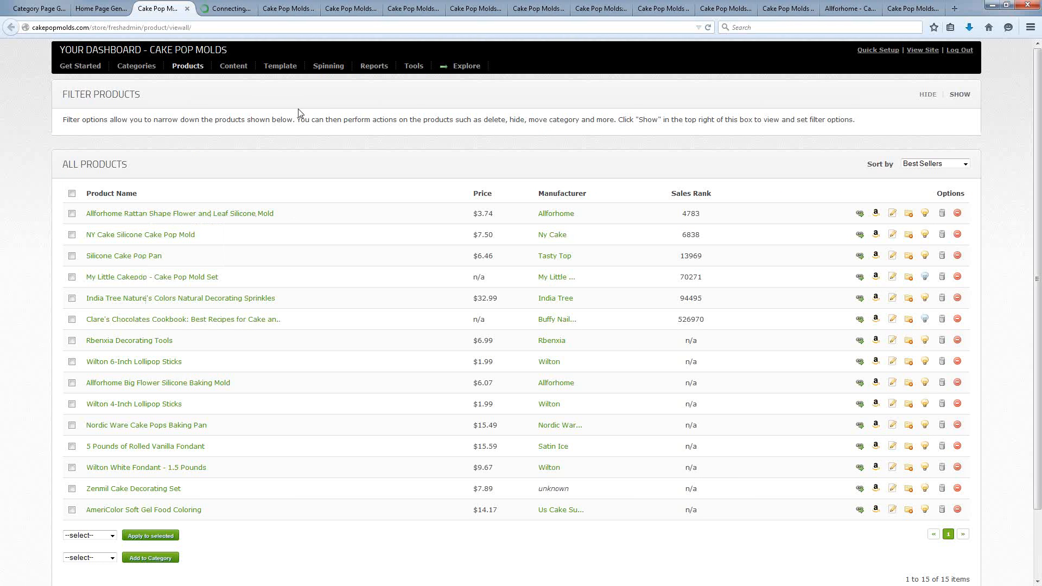
pyautogui.click(218, 9)
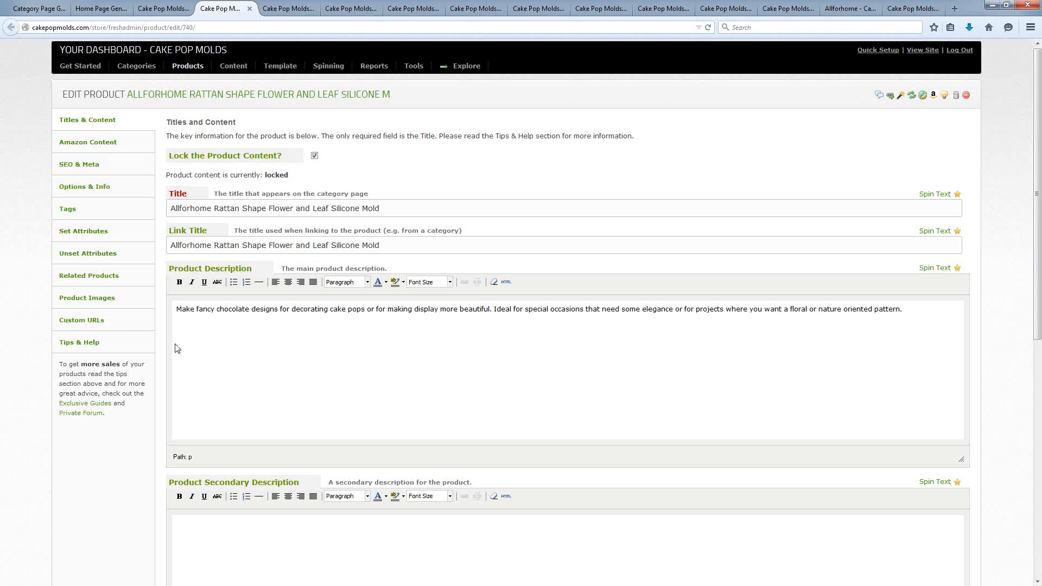
pyautogui.click(171, 309)
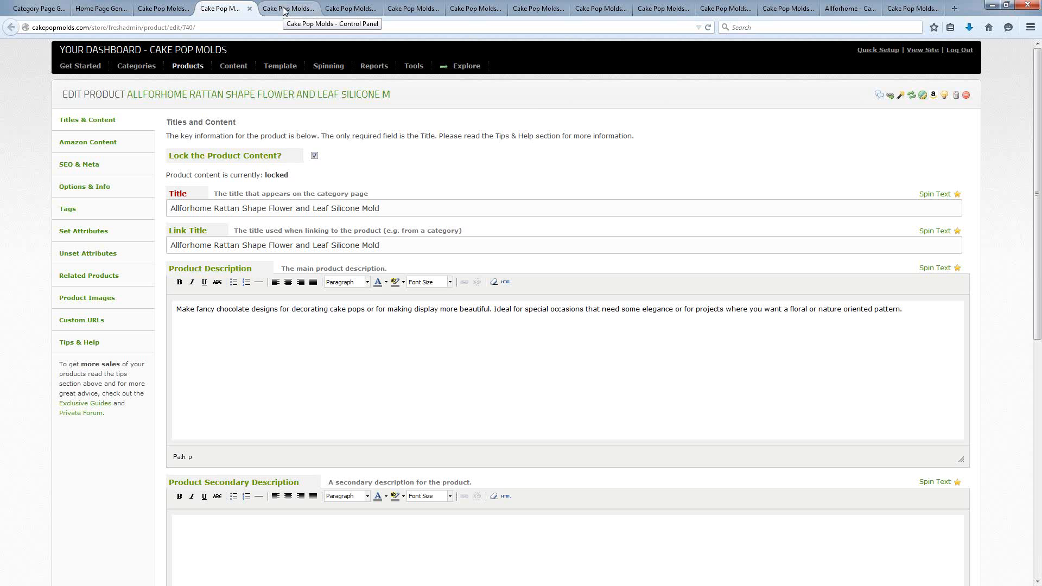
pyautogui.click(284, 9)
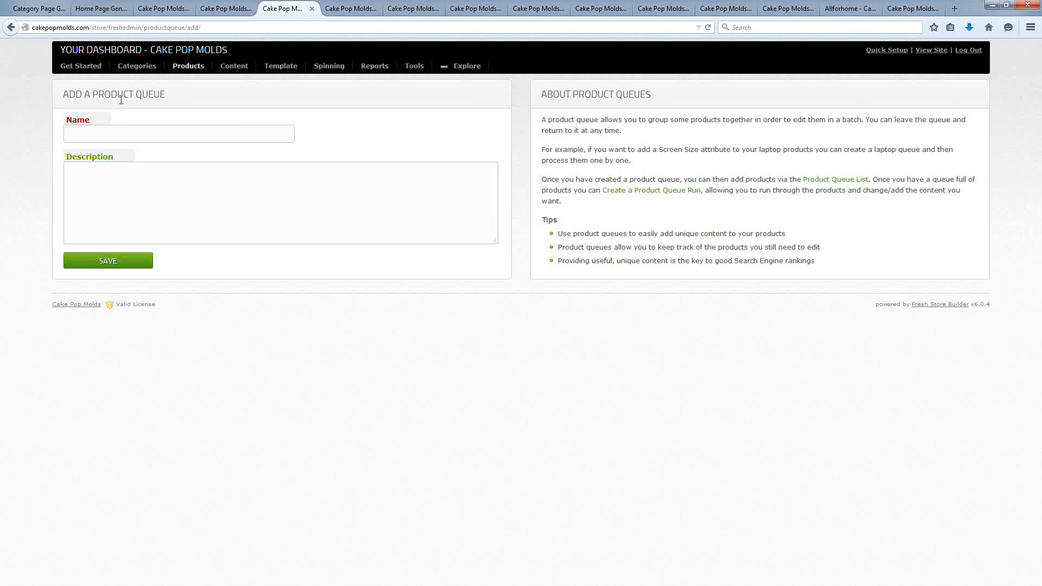
pyautogui.click(222, 9)
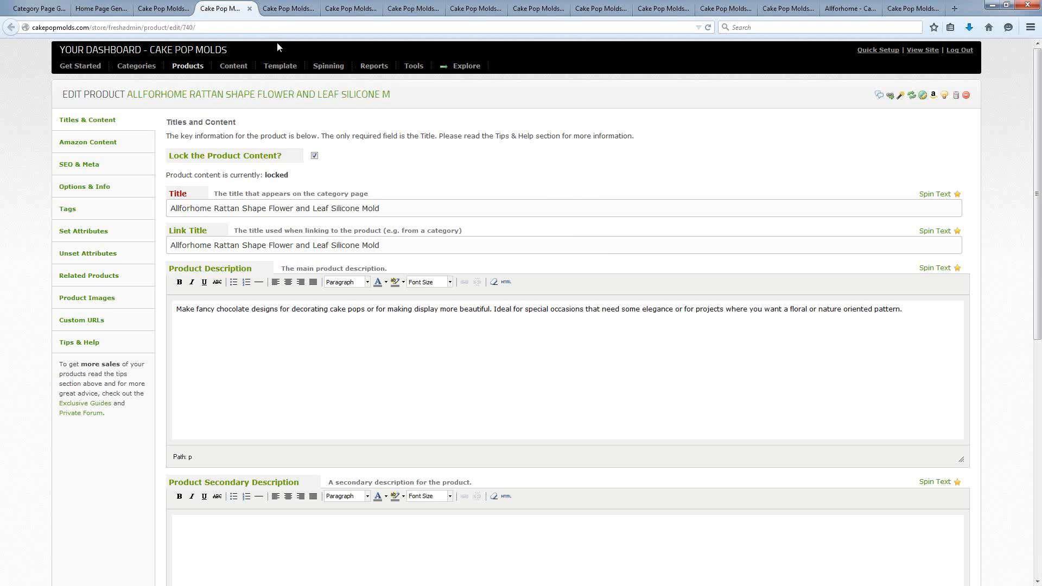
# Create a product queue named "New Product" with no description.
pyautogui.click(285, 8)
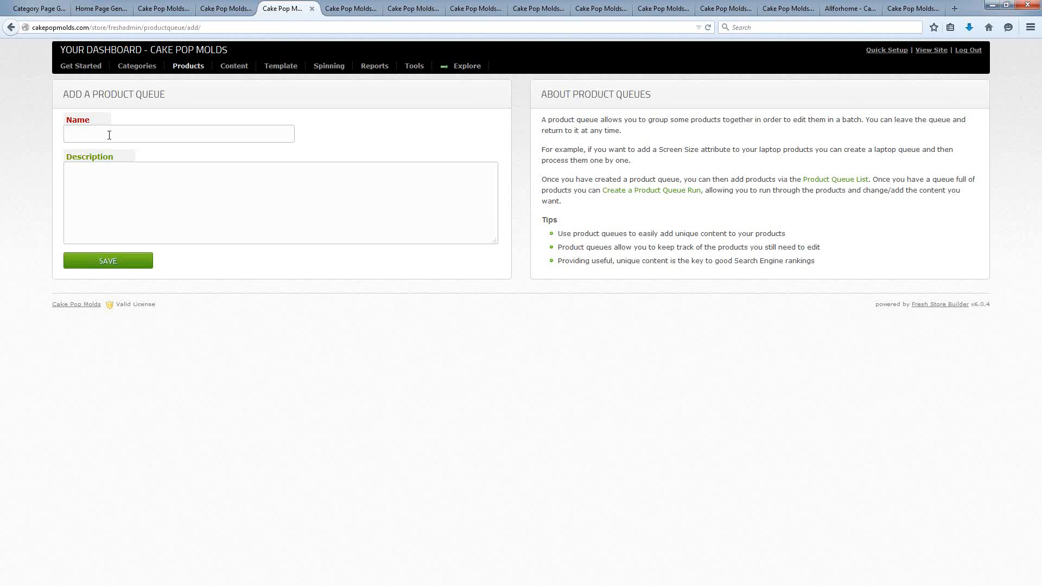
pyautogui.write('New Product')
pyautogui.click(114, 262)
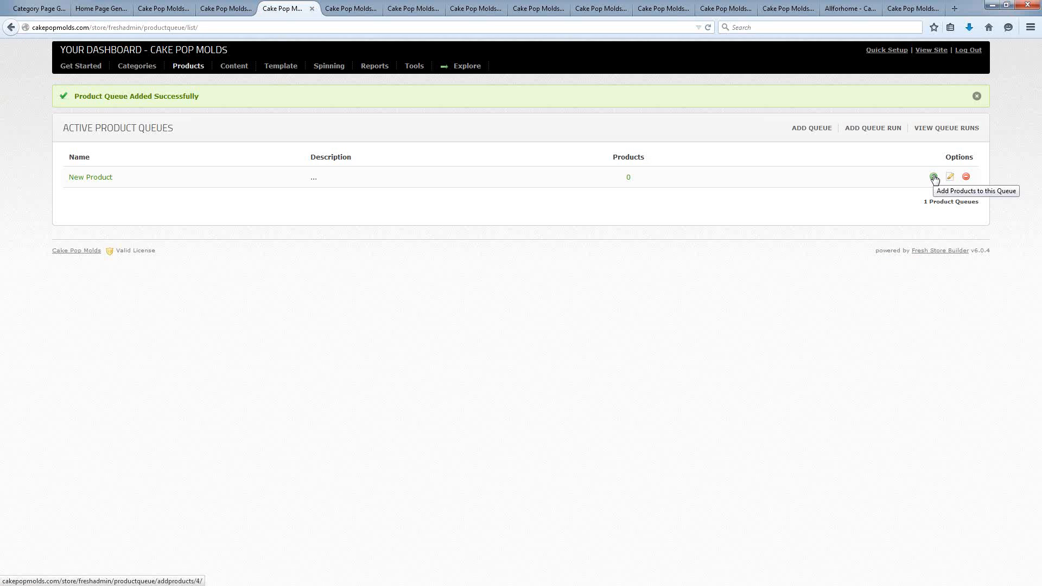
# Add the India Tree manufacturer's products from all categories to the New Product queue.
pyautogui.moveTo(189, 66)
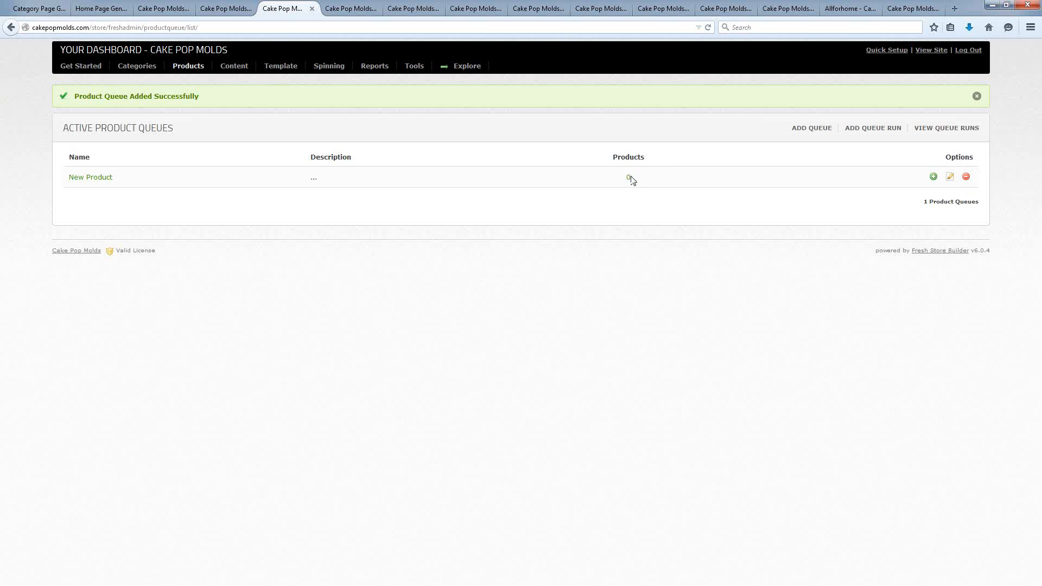
pyautogui.click(933, 177)
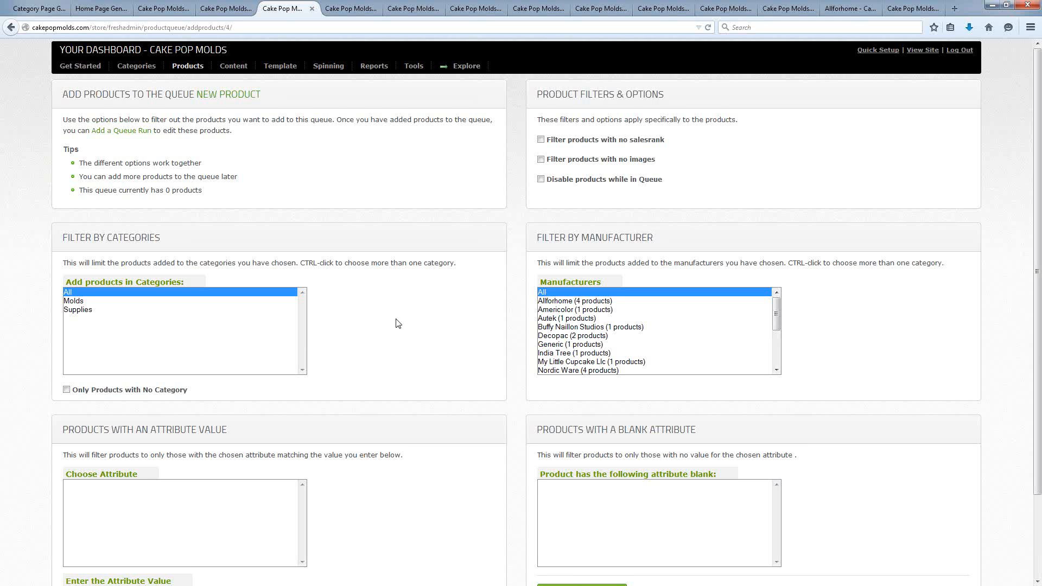
pyautogui.scroll(-3, 397, 323)
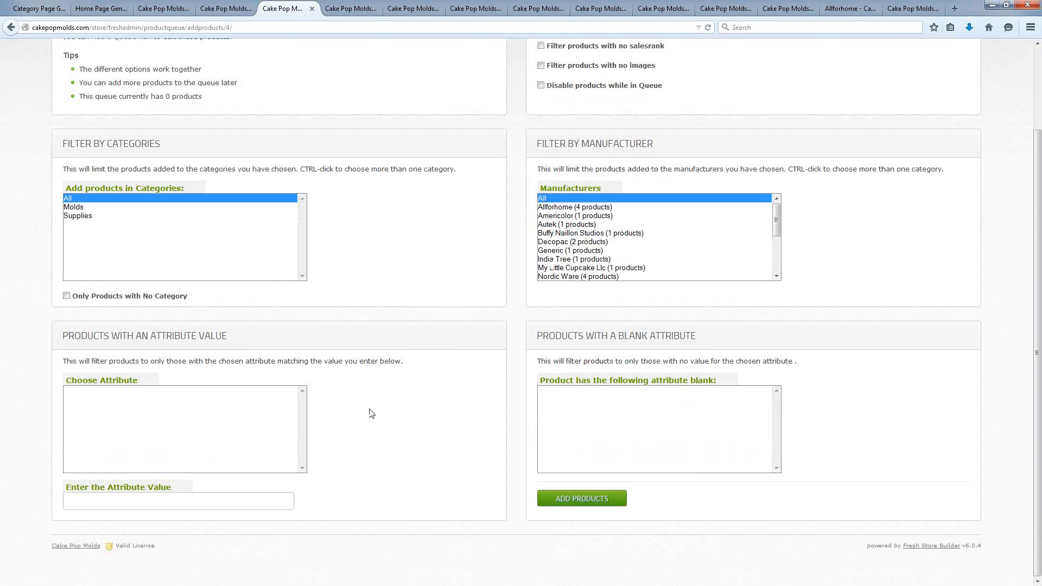
pyautogui.scroll(3, 209, 388)
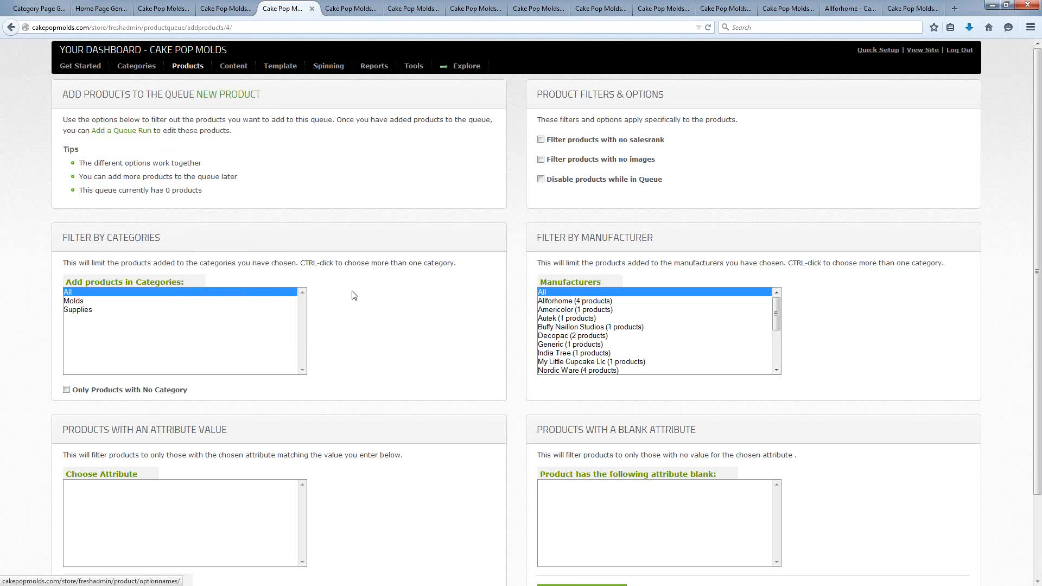
pyautogui.scroll(-3, 448, 318)
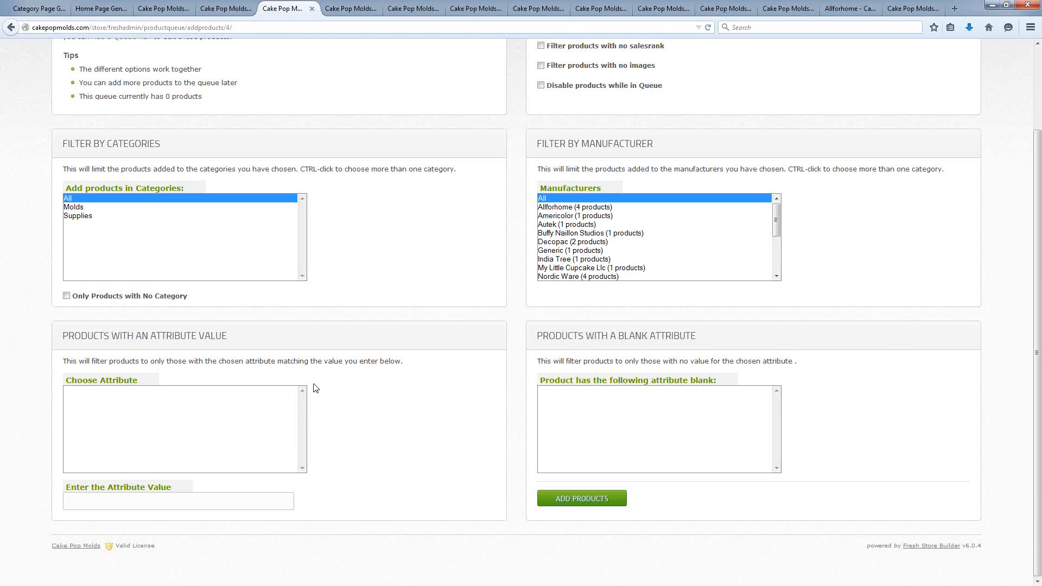
pyautogui.scroll(3, 455, 403)
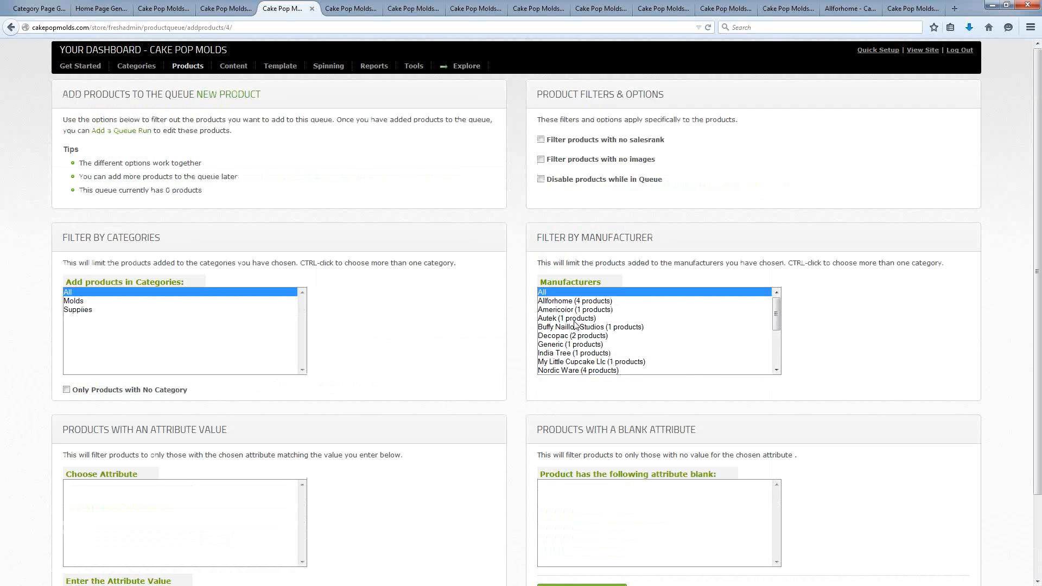
pyautogui.click(568, 354)
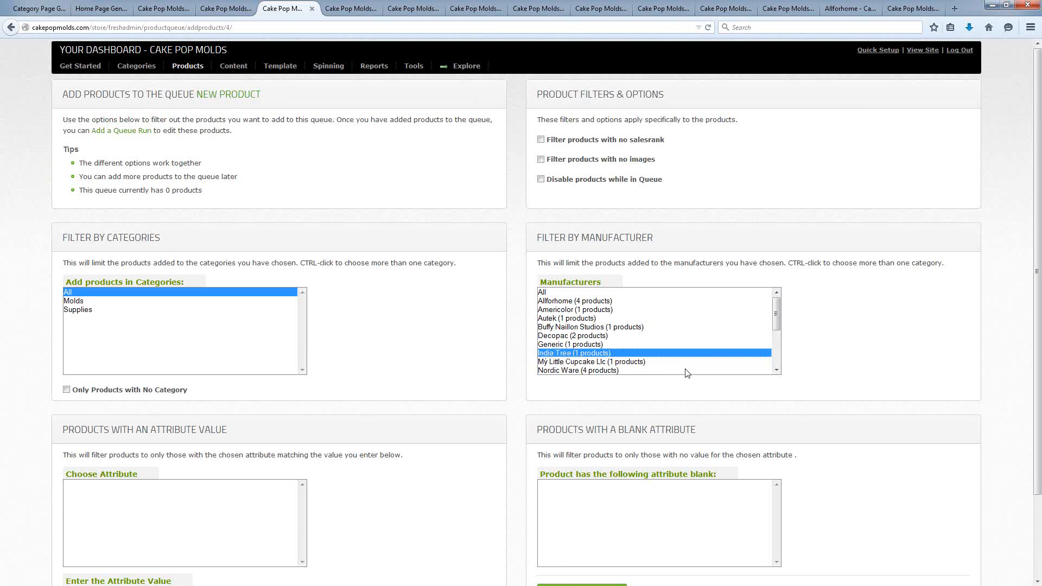
pyautogui.scroll(-3, 870, 364)
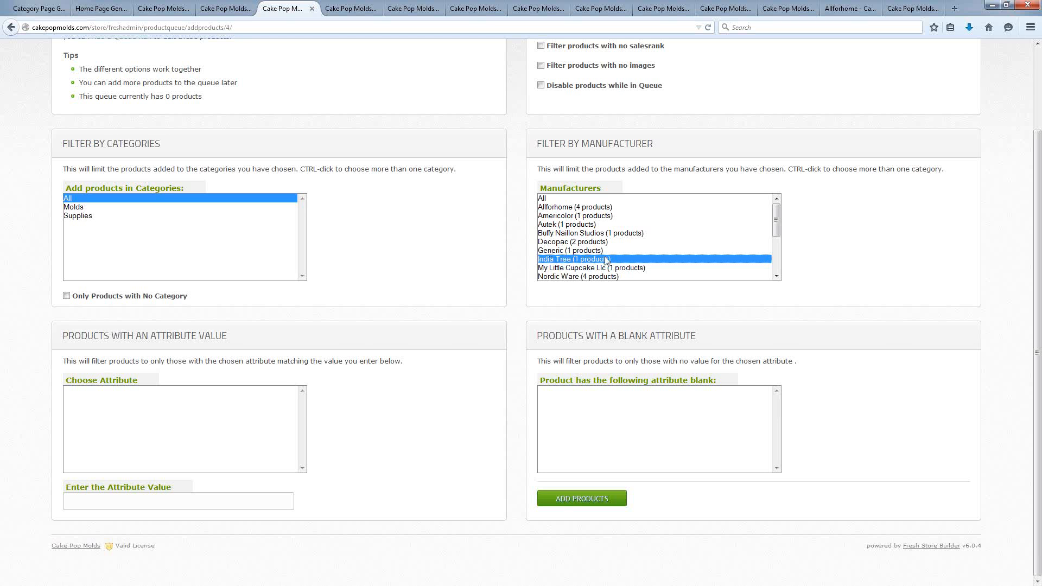
pyautogui.click(561, 502)
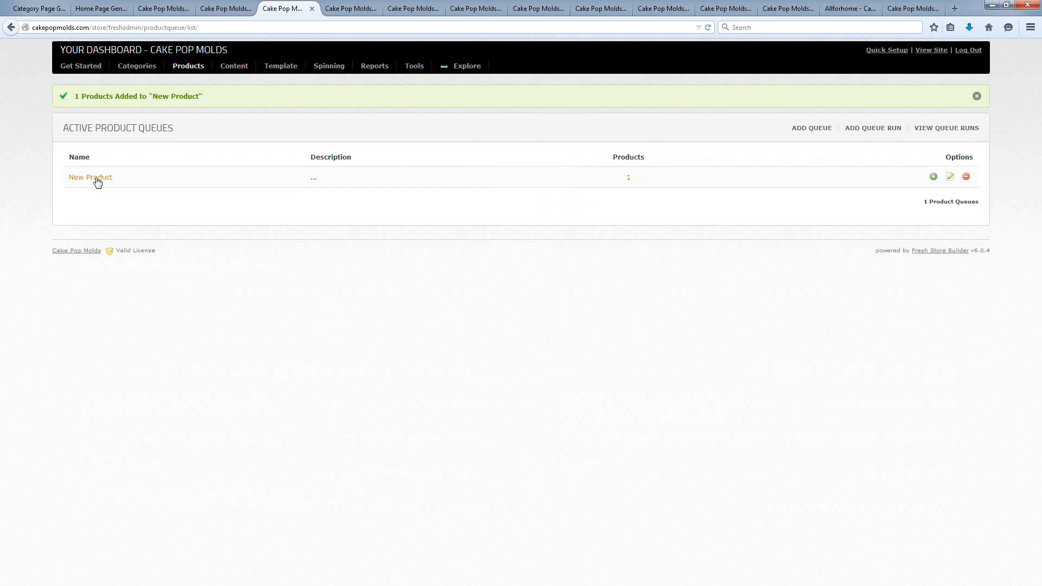
# Set up a new queue run for the New Product queue and name it "Test".
pyautogui.click(871, 131)
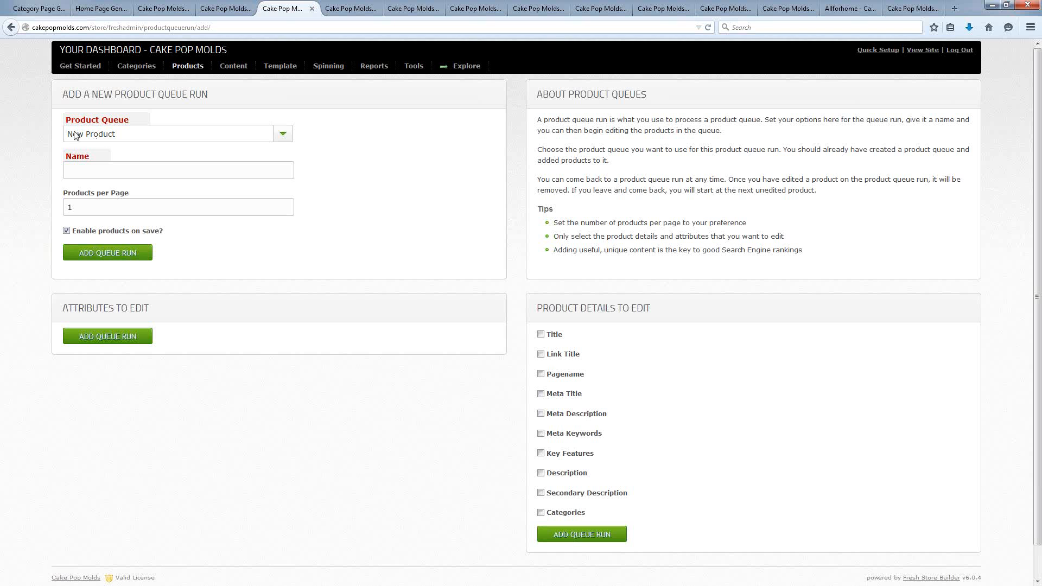
pyautogui.click(75, 134)
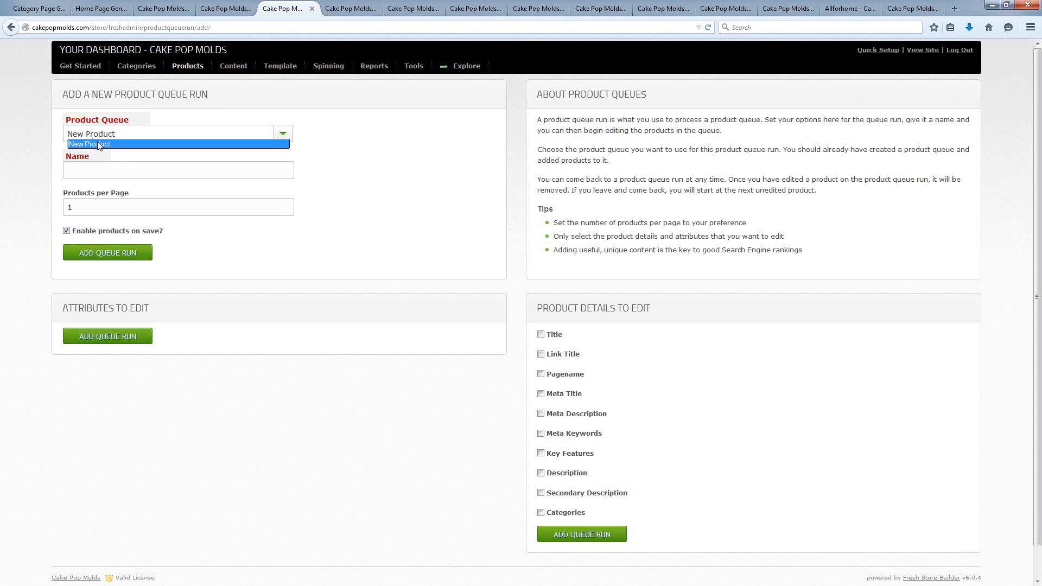
pyautogui.click(91, 145)
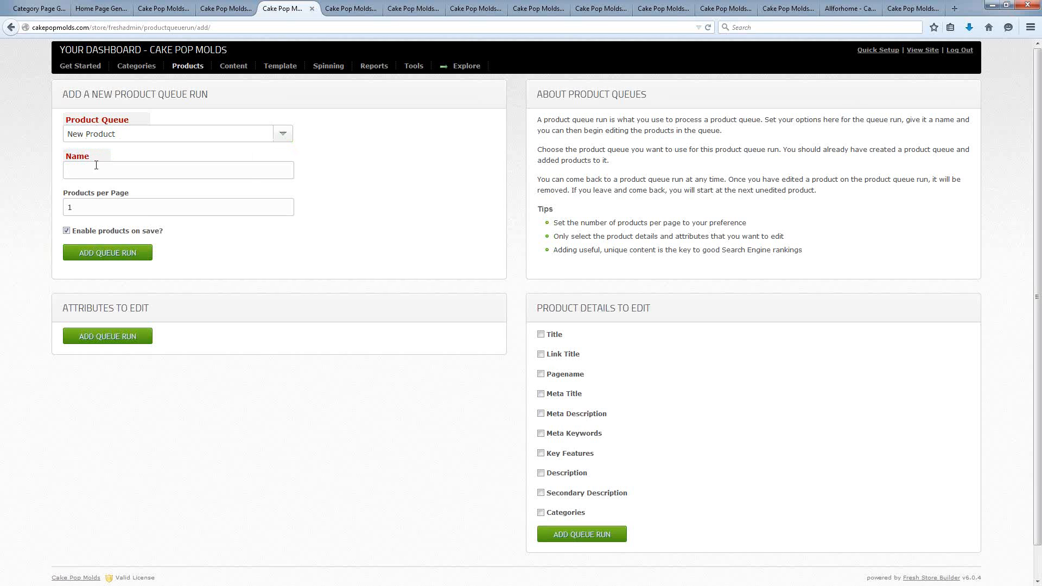
pyautogui.write('Test')
# Limit the queue run's product details to edit to the title and description, and save the run.
pyautogui.click(541, 375)
pyautogui.click(541, 395)
pyautogui.click(542, 415)
pyautogui.click(541, 474)
pyautogui.click(541, 414)
pyautogui.click(541, 394)
pyautogui.click(541, 373)
pyautogui.click(541, 355)
pyautogui.click(541, 473)
pyautogui.click(541, 473)
pyautogui.click(562, 540)
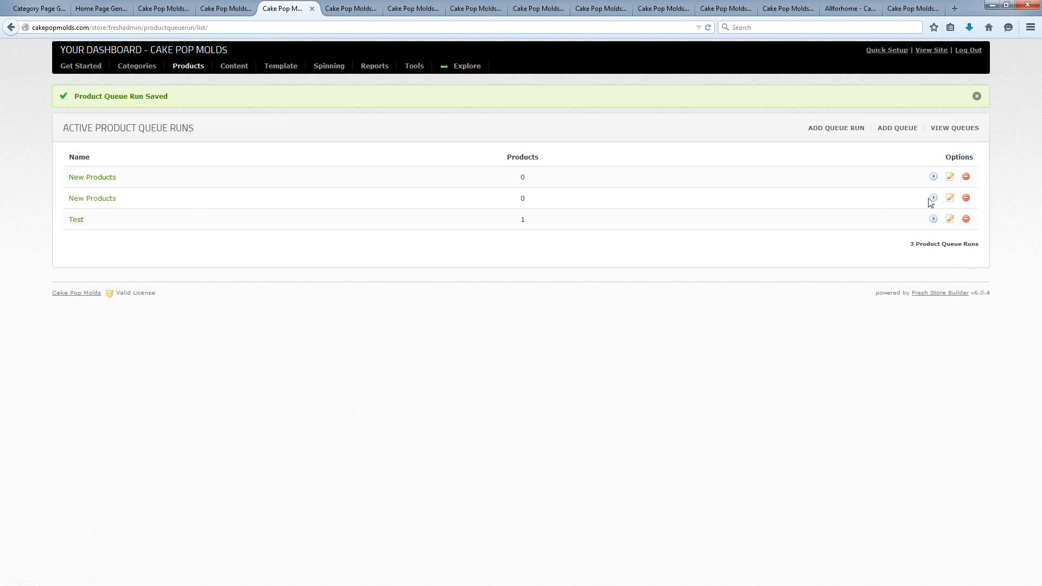
# Start processing the Test queue run and save the India Tree sprinkles' title and description as they are.
pyautogui.rightClick(932, 225)
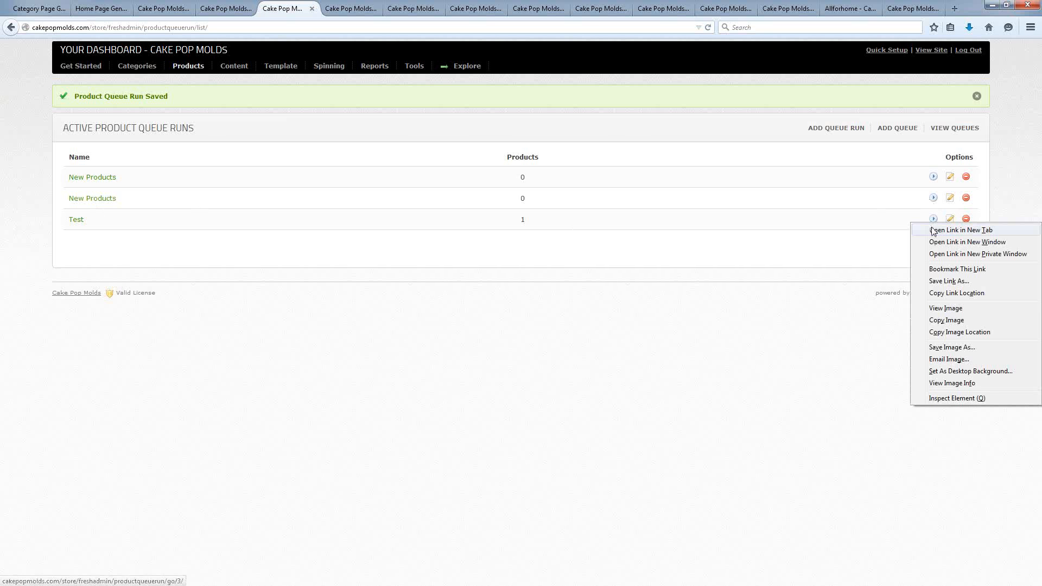
pyautogui.click(875, 252)
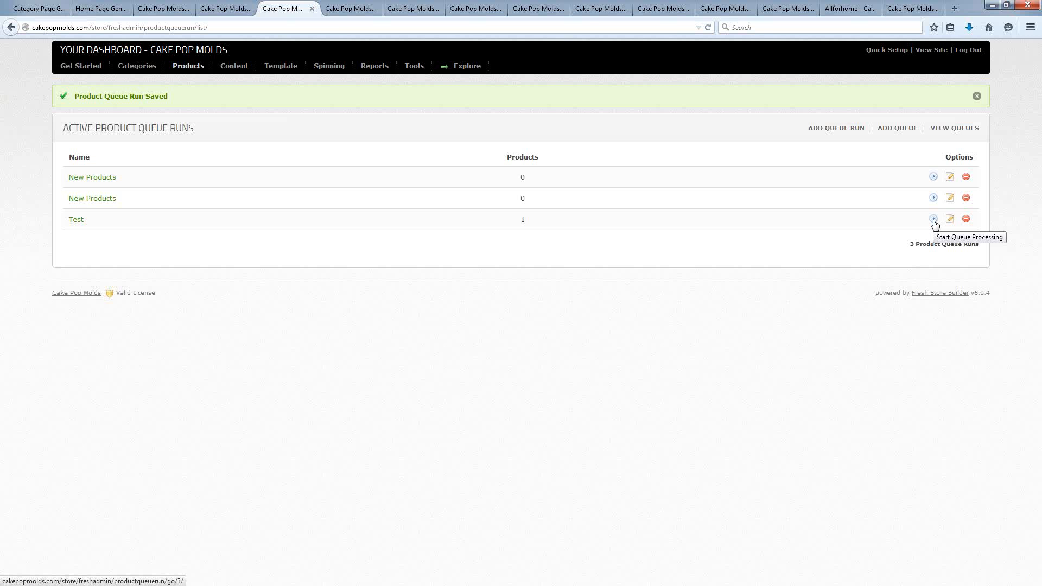
pyautogui.click(933, 220)
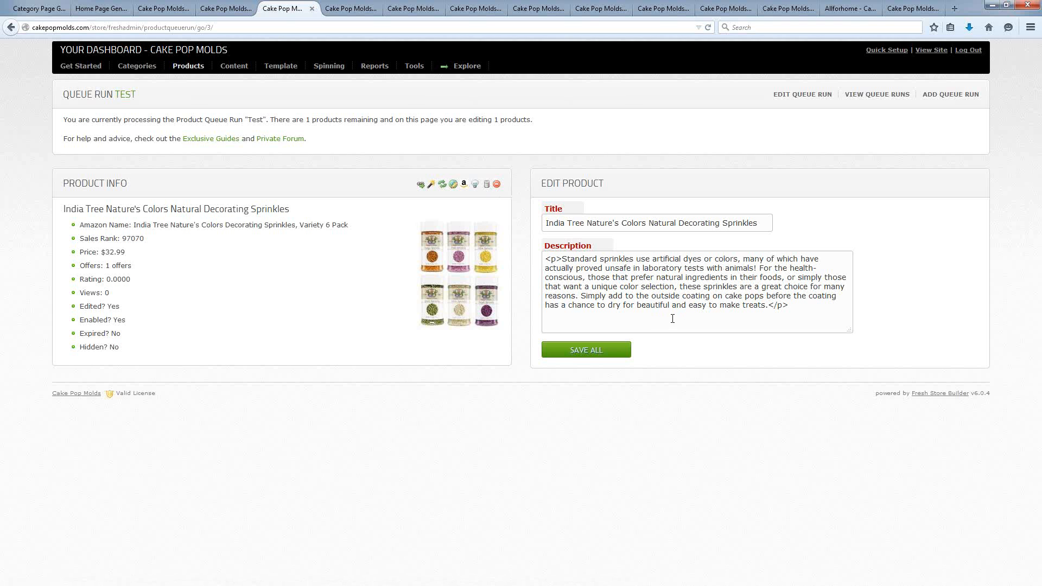
pyautogui.click(577, 351)
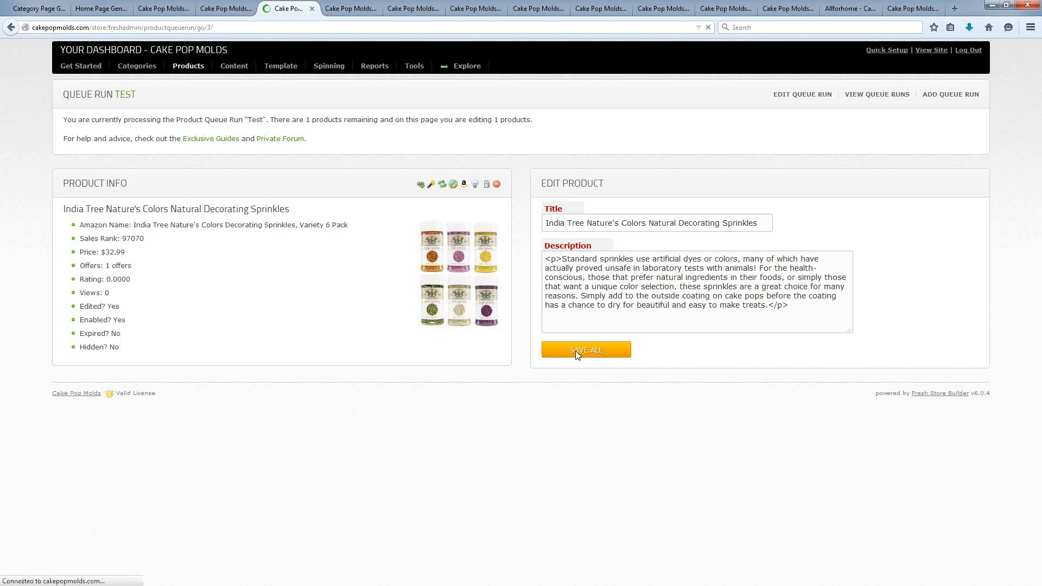